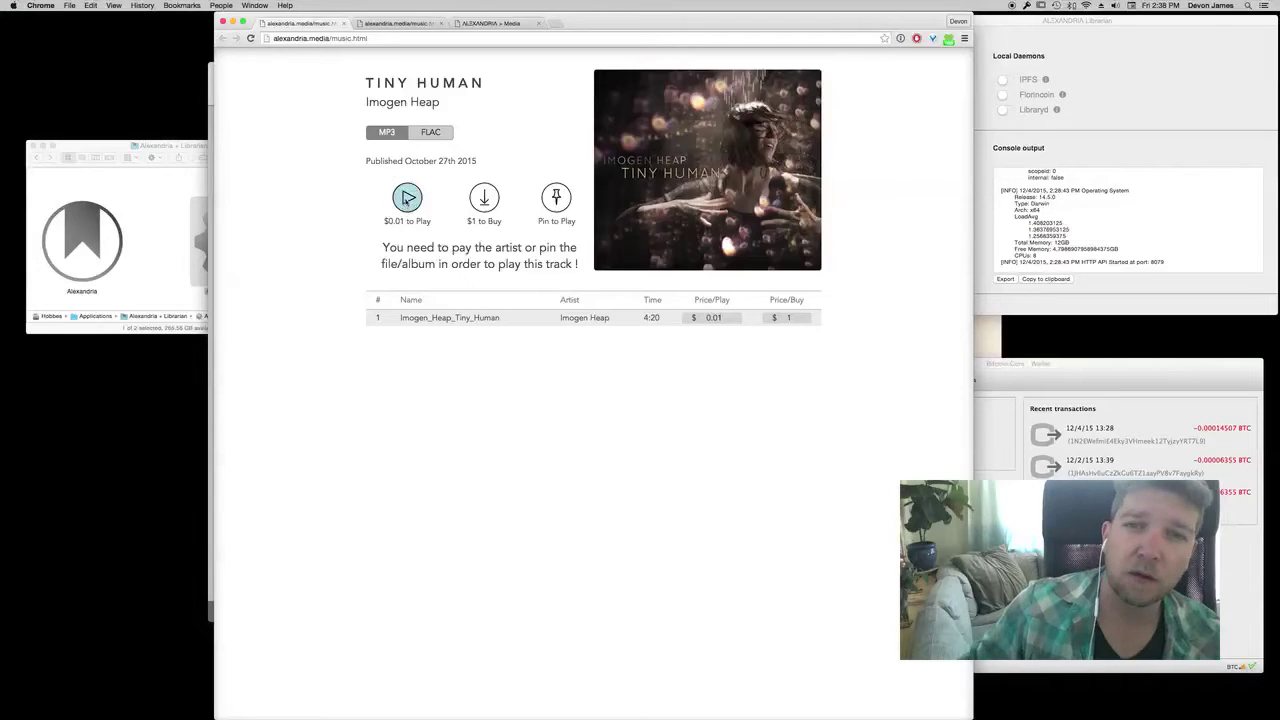
# Pay $0.01 to unlock Tiny Human and start playing the MP3
pyautogui.click(406, 200)
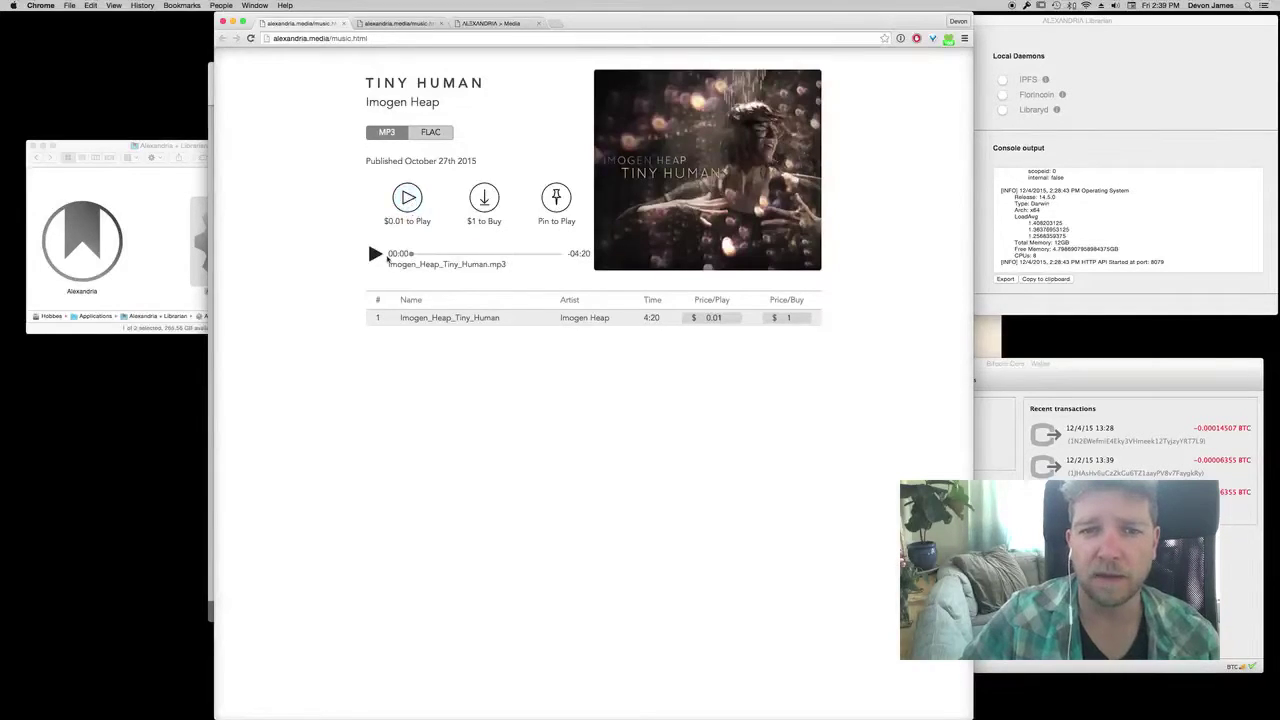
pyautogui.click(374, 255)
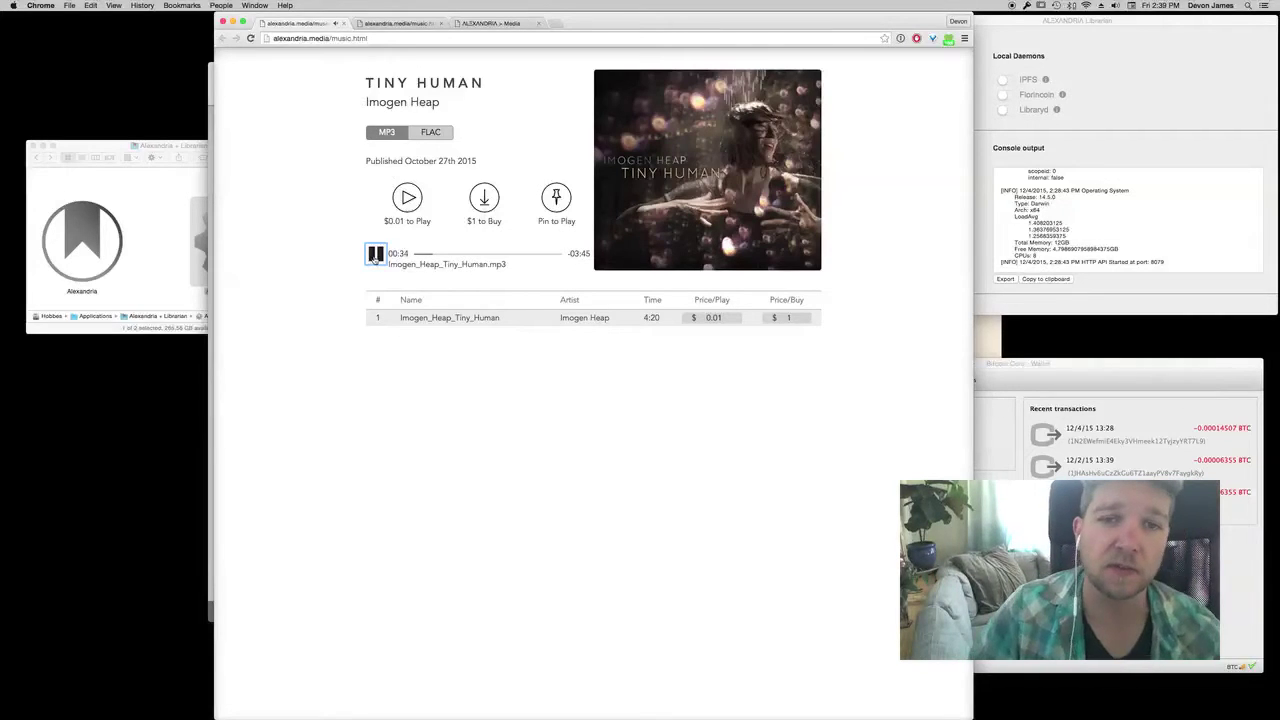
# Pause Tiny Human and buy it for $1, downloading the MP3
pyautogui.click(375, 255)
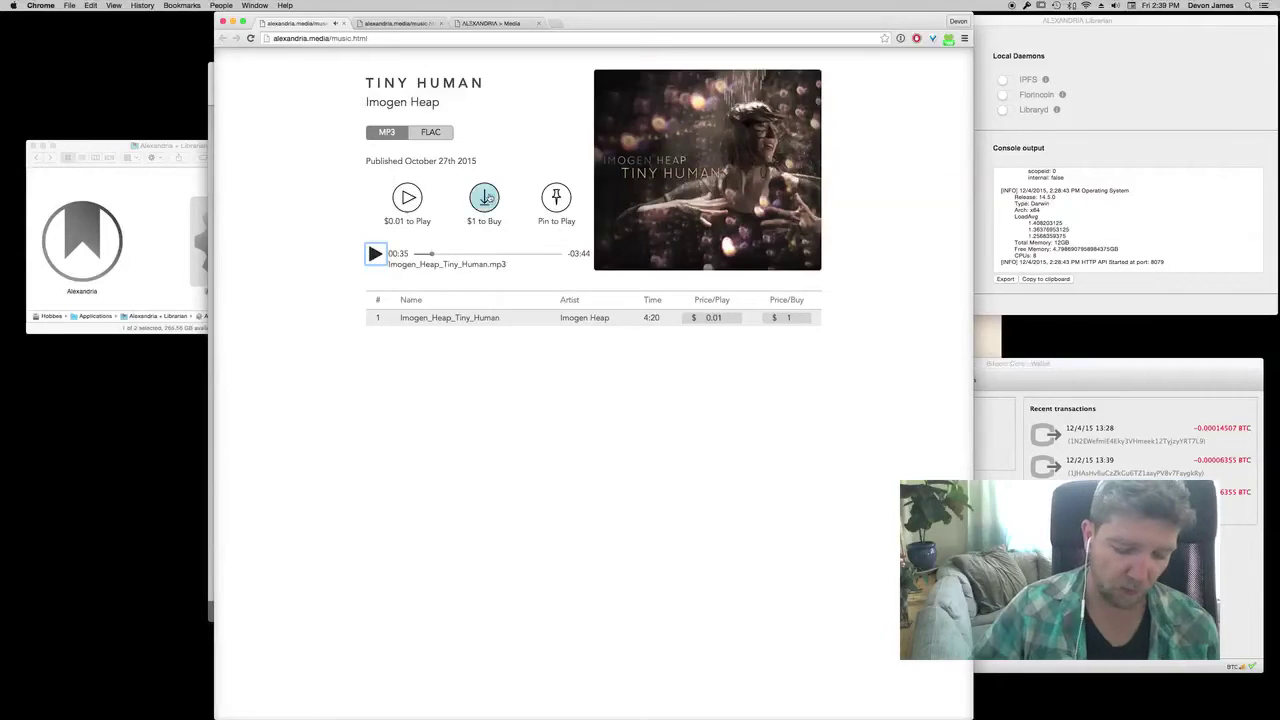
pyautogui.click(487, 198)
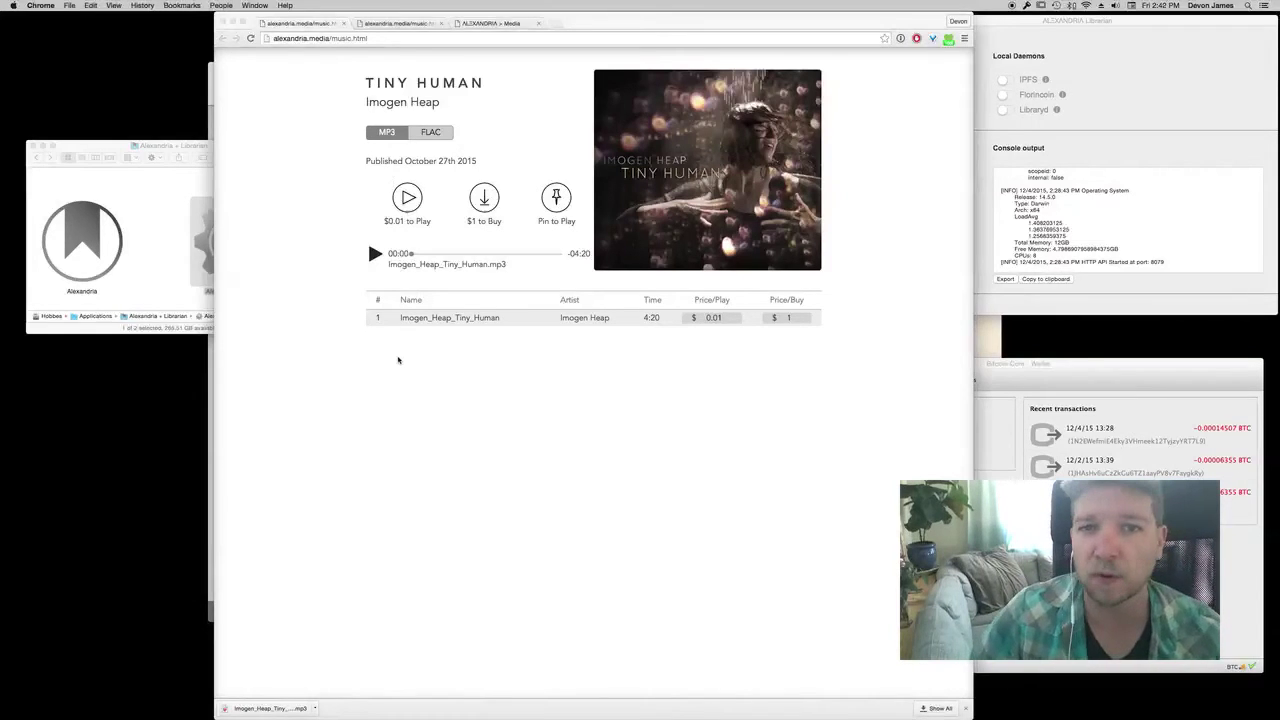
pyautogui.click(398, 360)
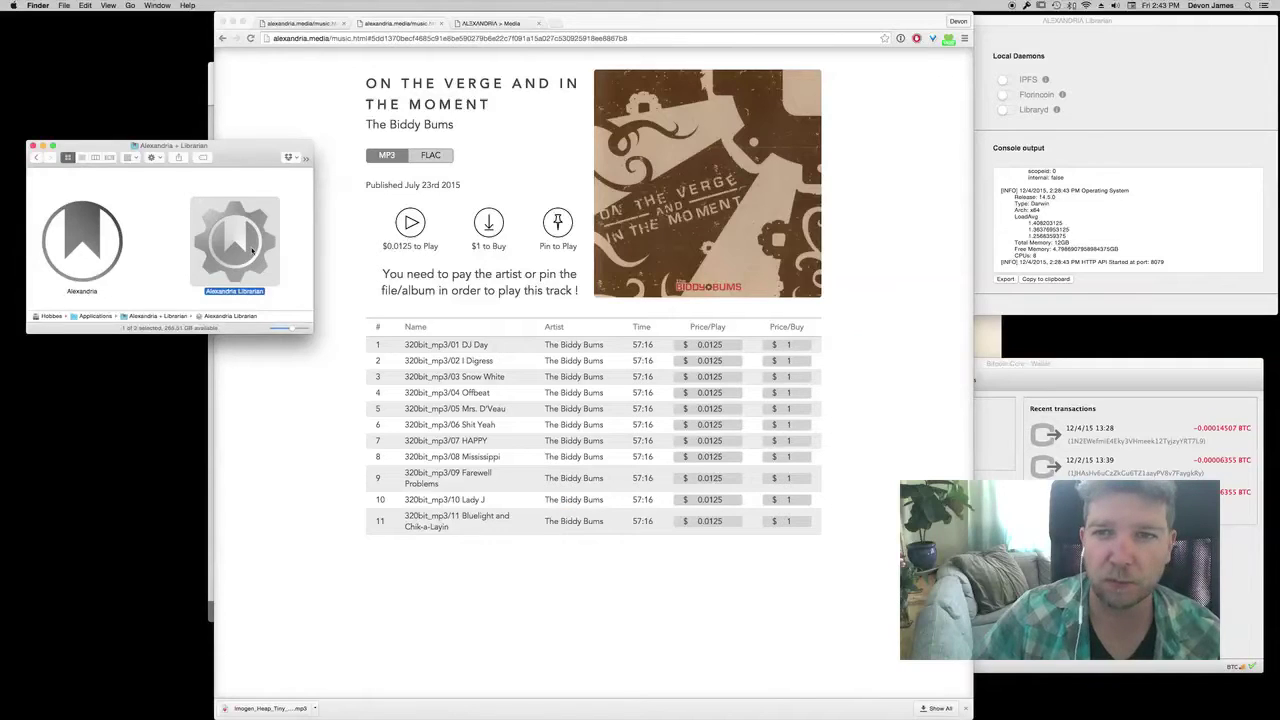
# Launch Alexandria Librarian, start the IPFS daemon, and request the album's free Pin to Play offer
pyautogui.doubleClick(252, 250)
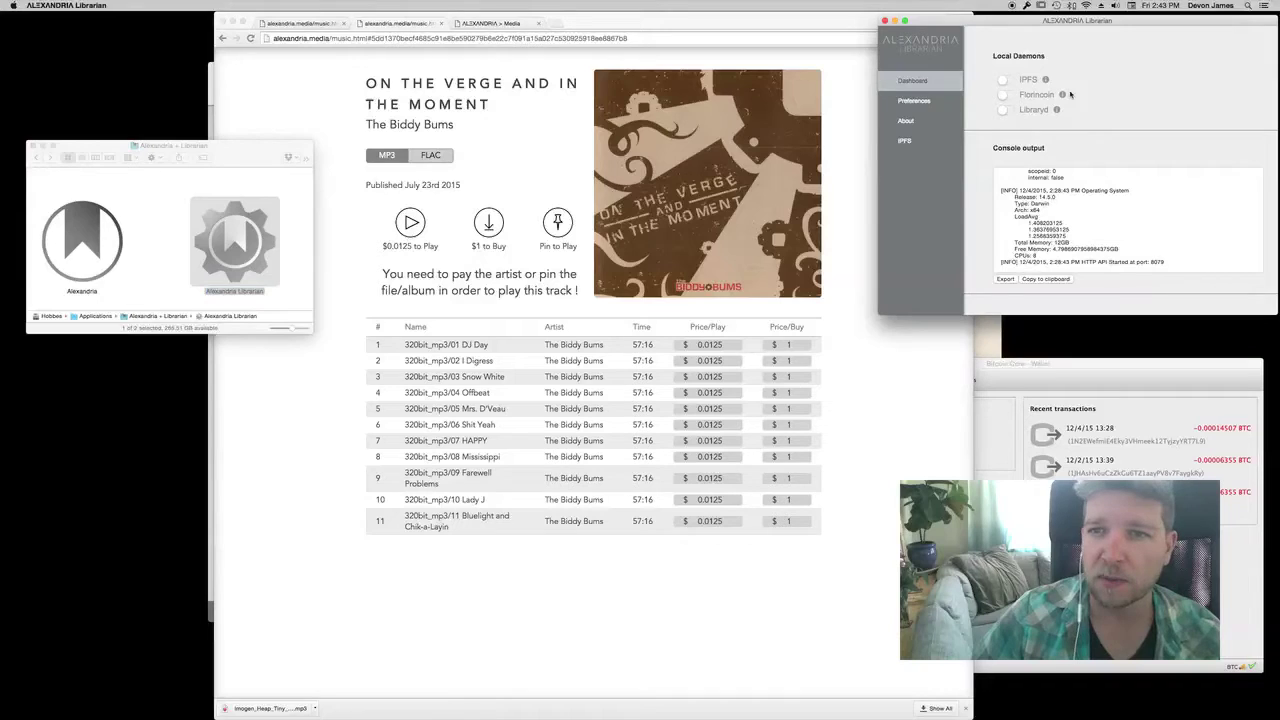
pyautogui.click(1004, 80)
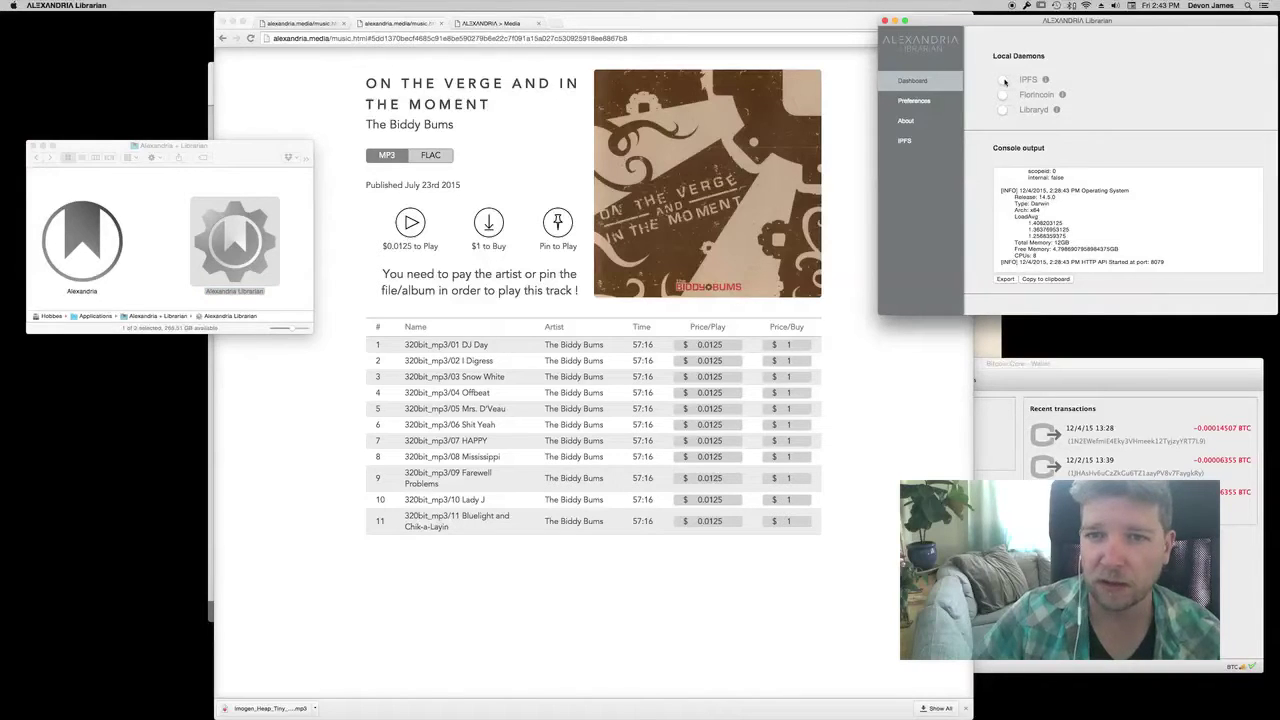
pyautogui.click(858, 121)
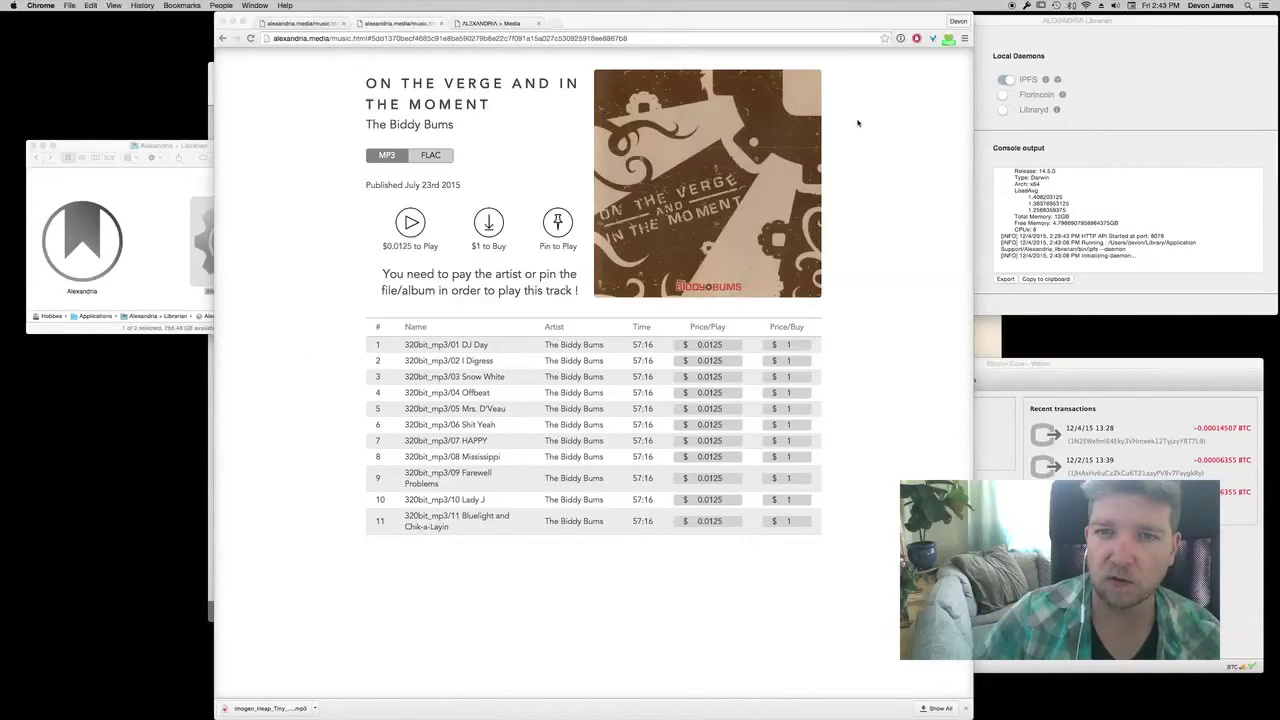
pyautogui.click(557, 226)
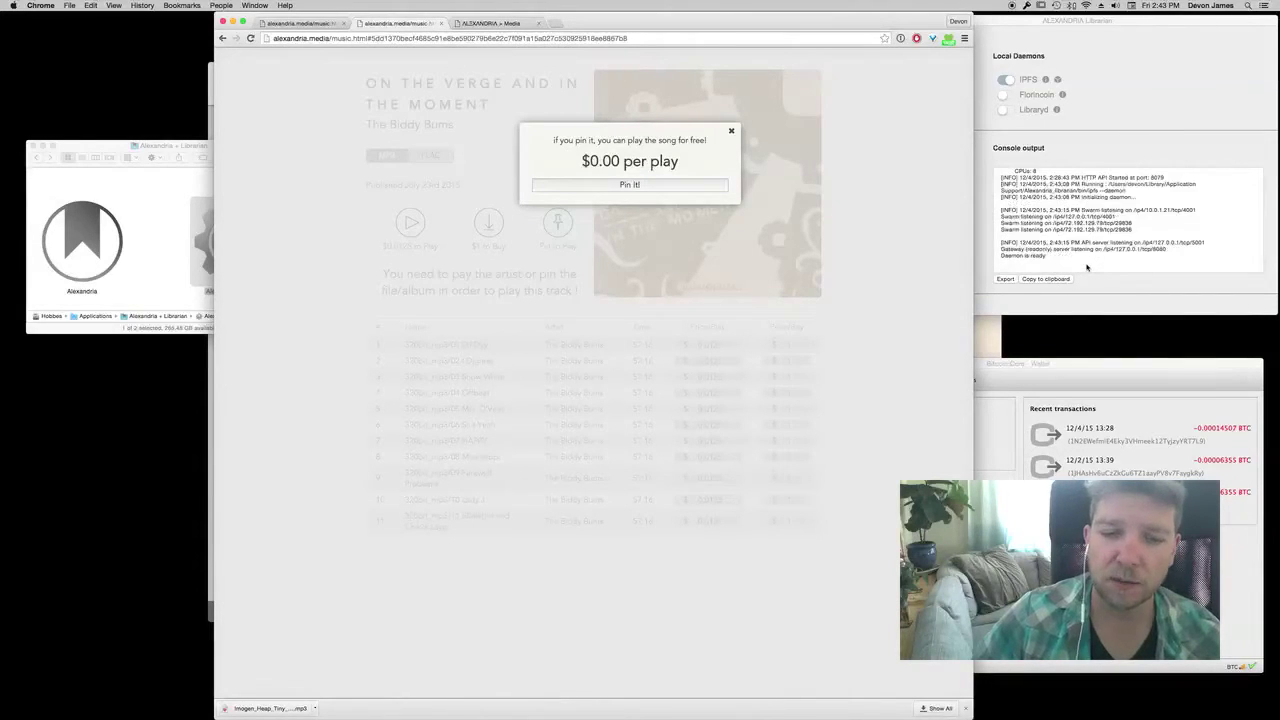
# Pin the album for free play, play track 03 Snow White, then filter to Books
pyautogui.click(625, 184)
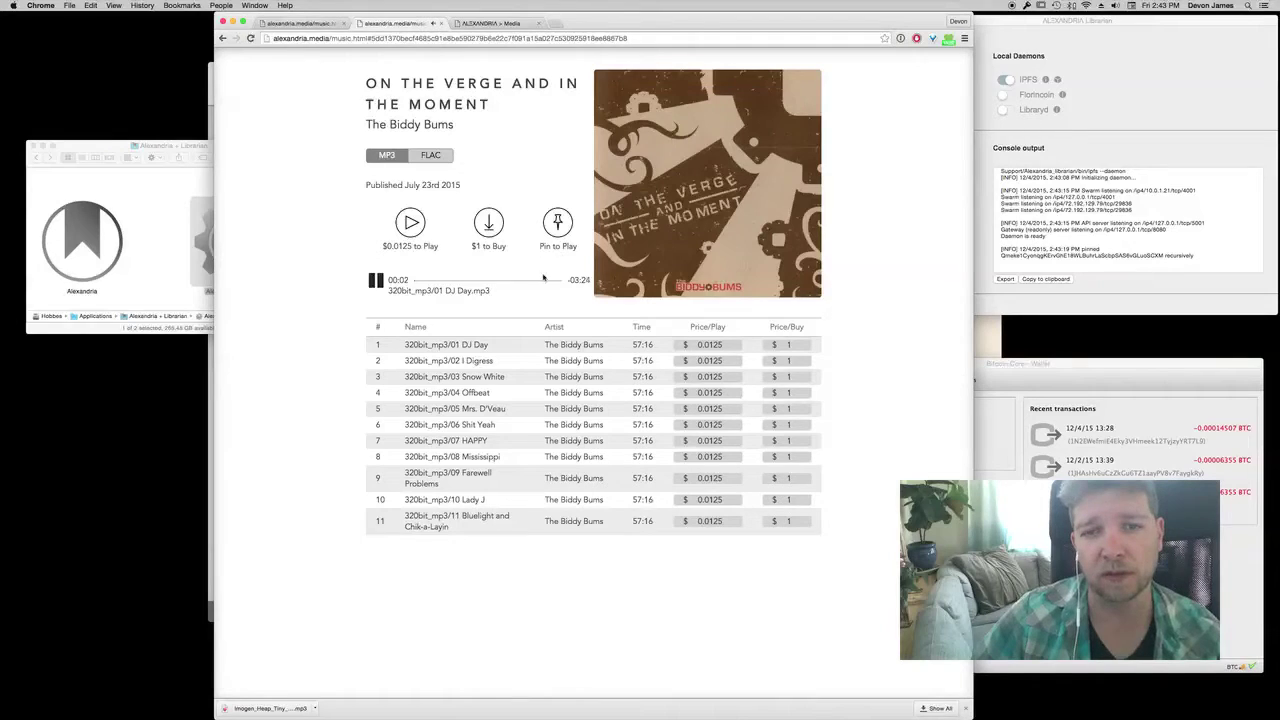
pyautogui.click(481, 377)
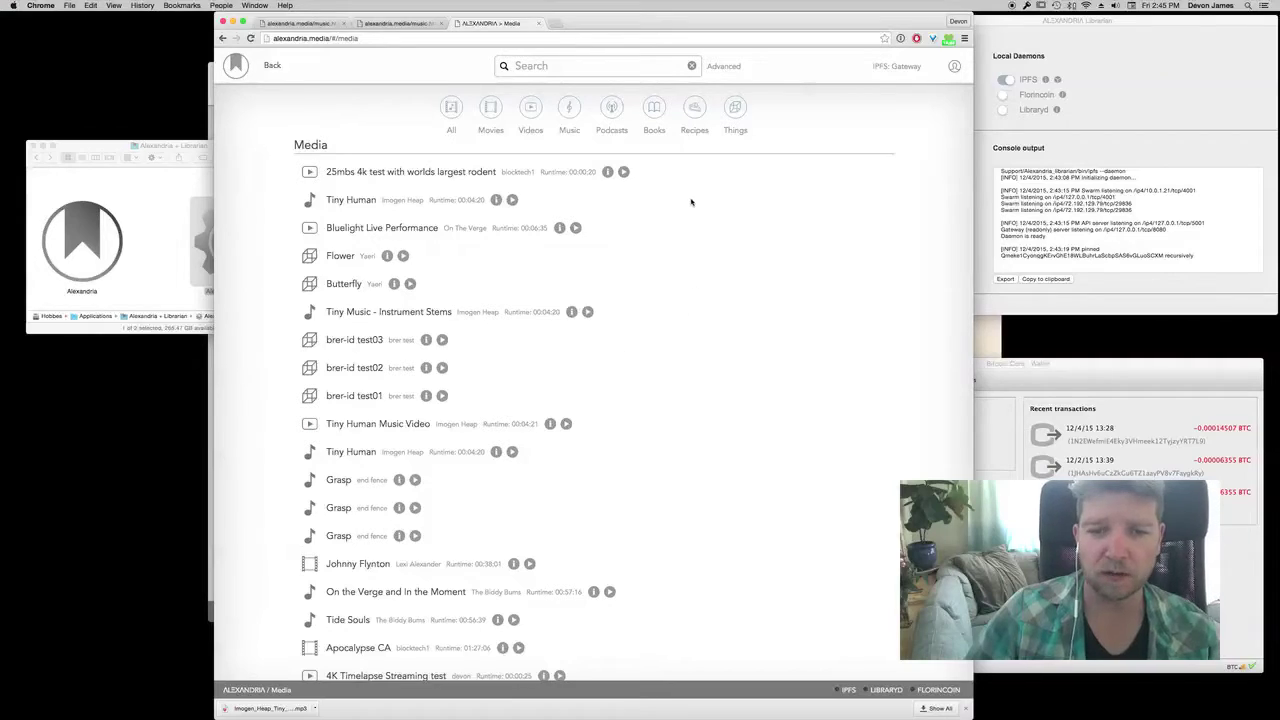
pyautogui.click(654, 110)
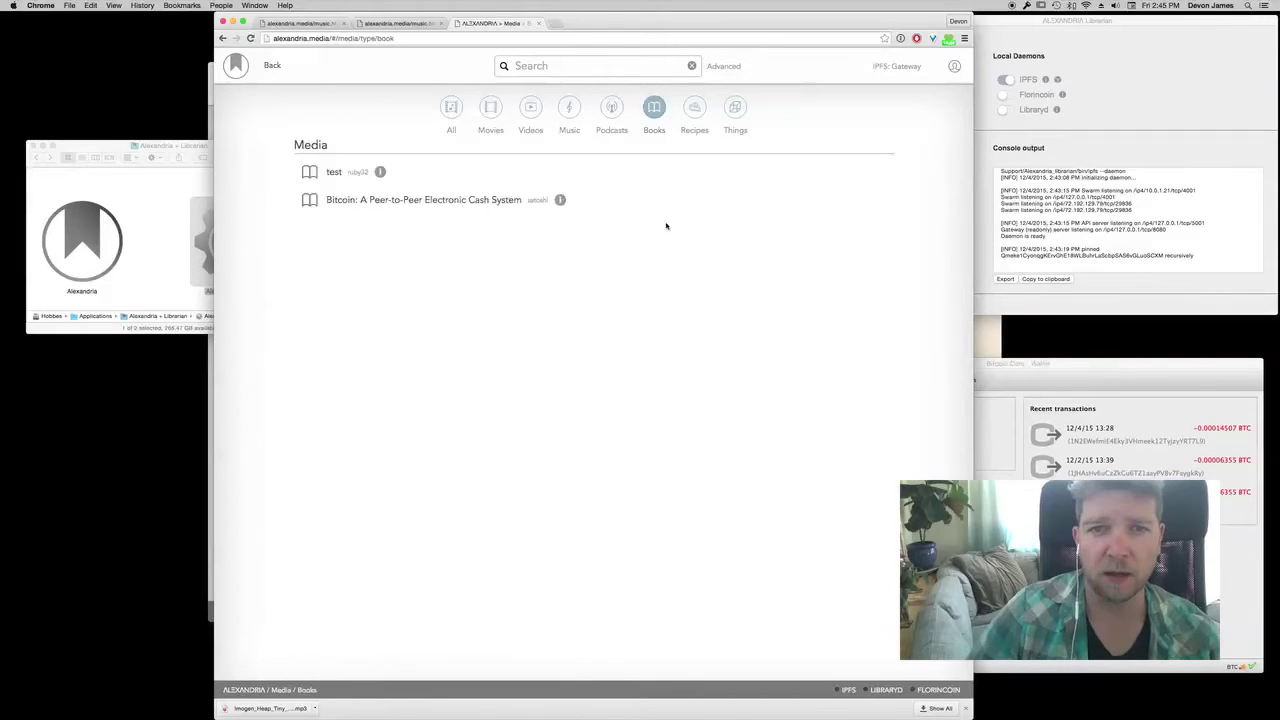
pyautogui.click(436, 202)
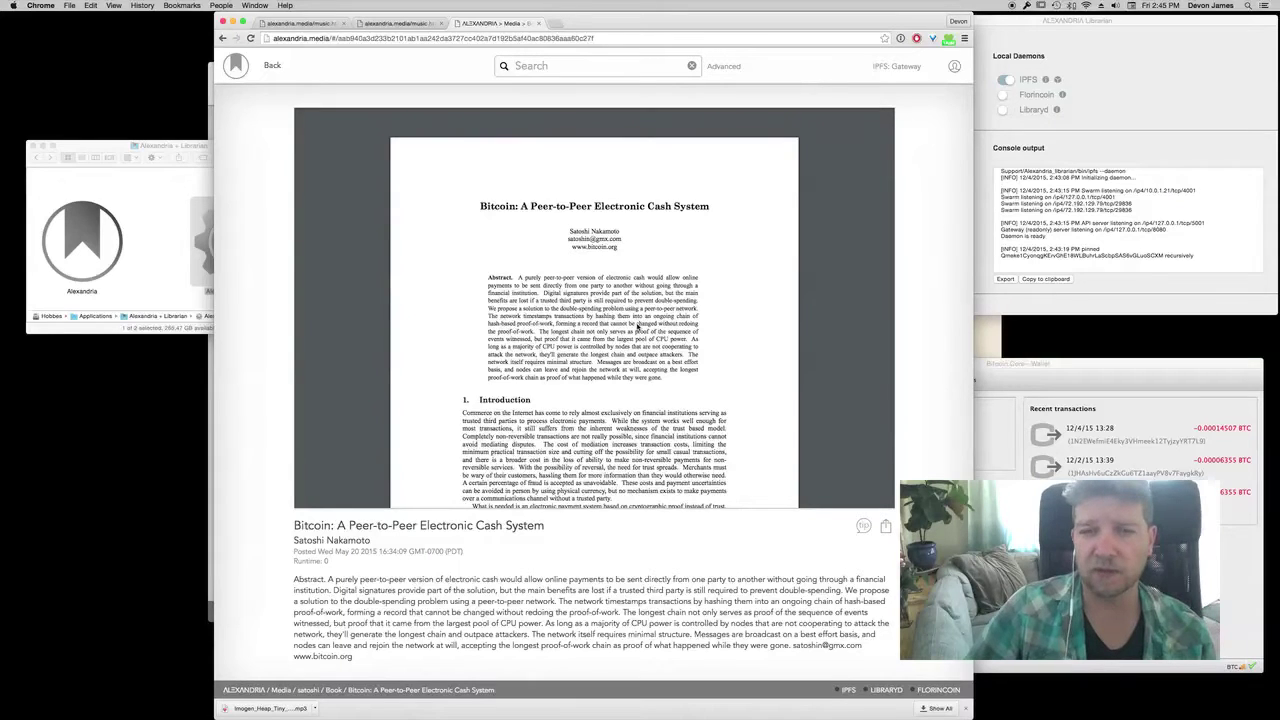
pyautogui.scroll(-2, 381, 477)
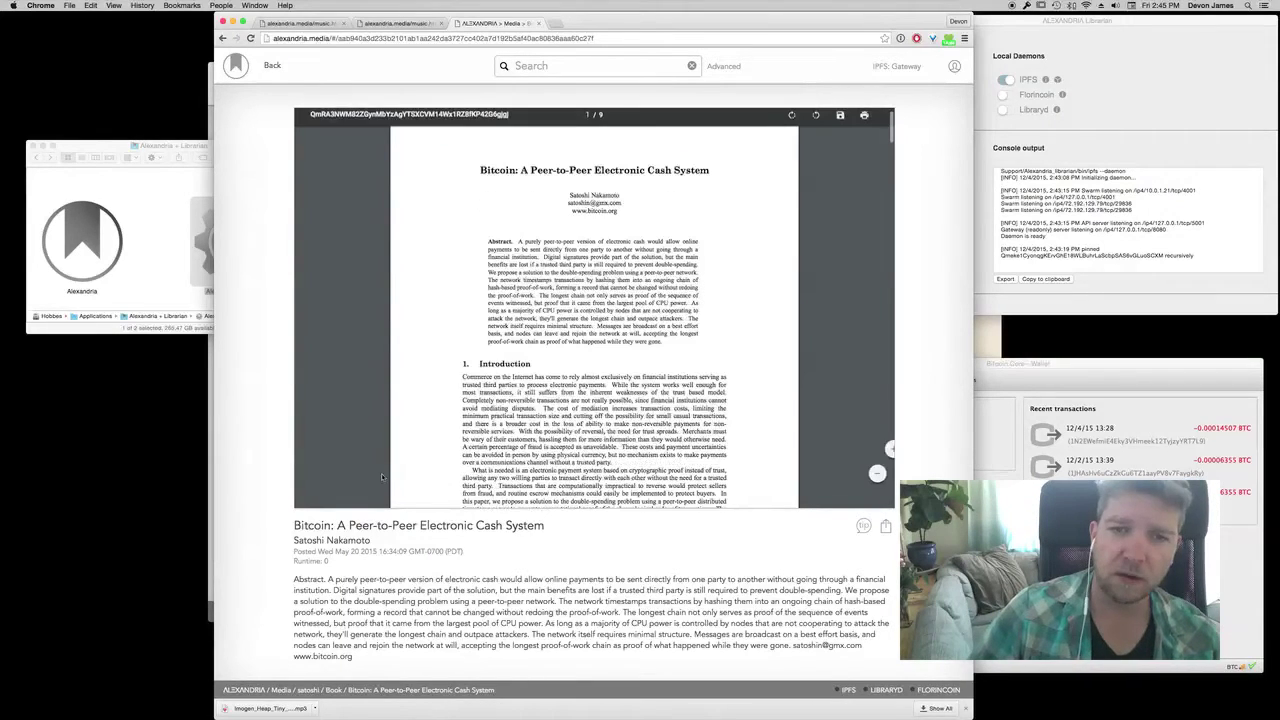
pyautogui.moveTo(290, 522); pyautogui.dragTo(482, 663)
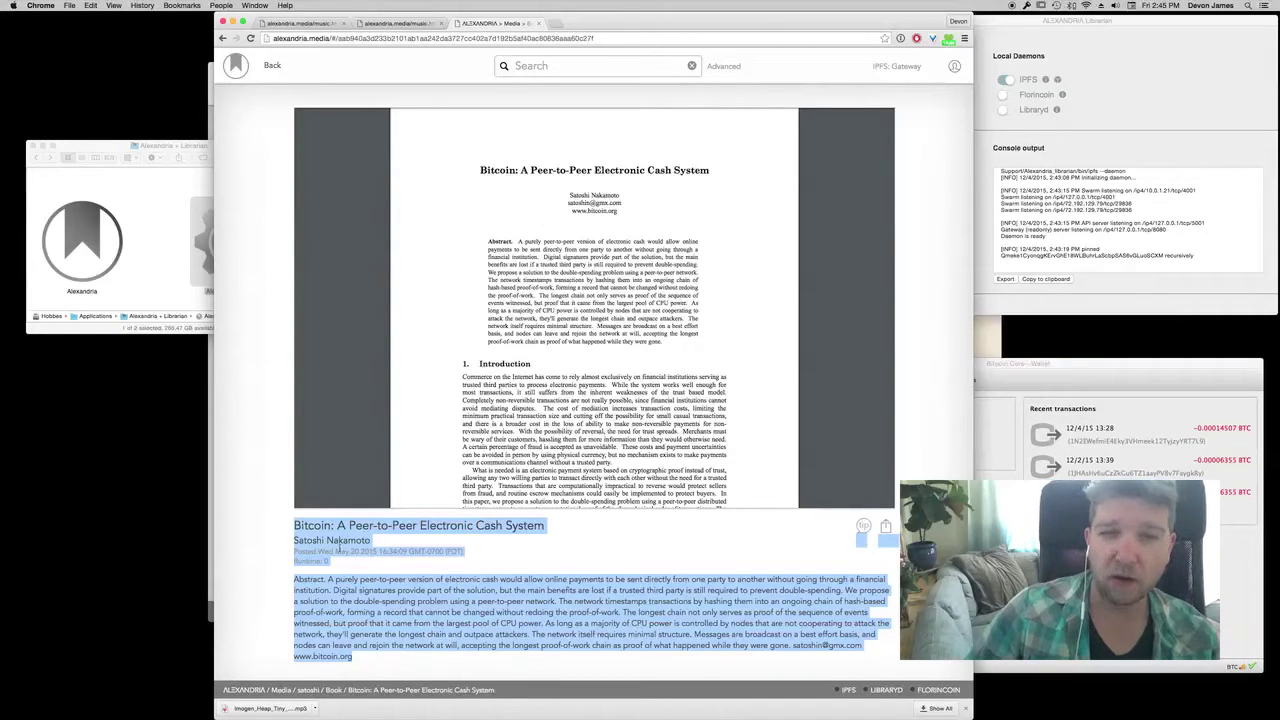
pyautogui.click(267, 534)
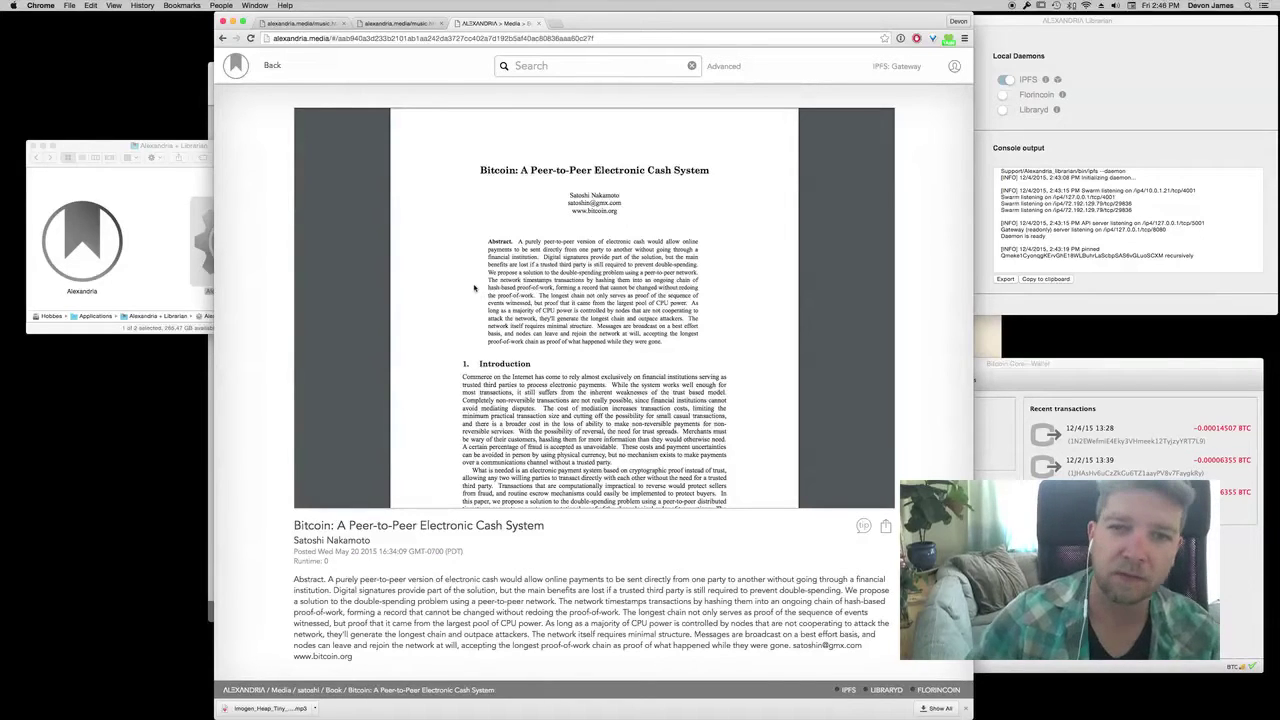
pyautogui.scroll(1, 380, 180)
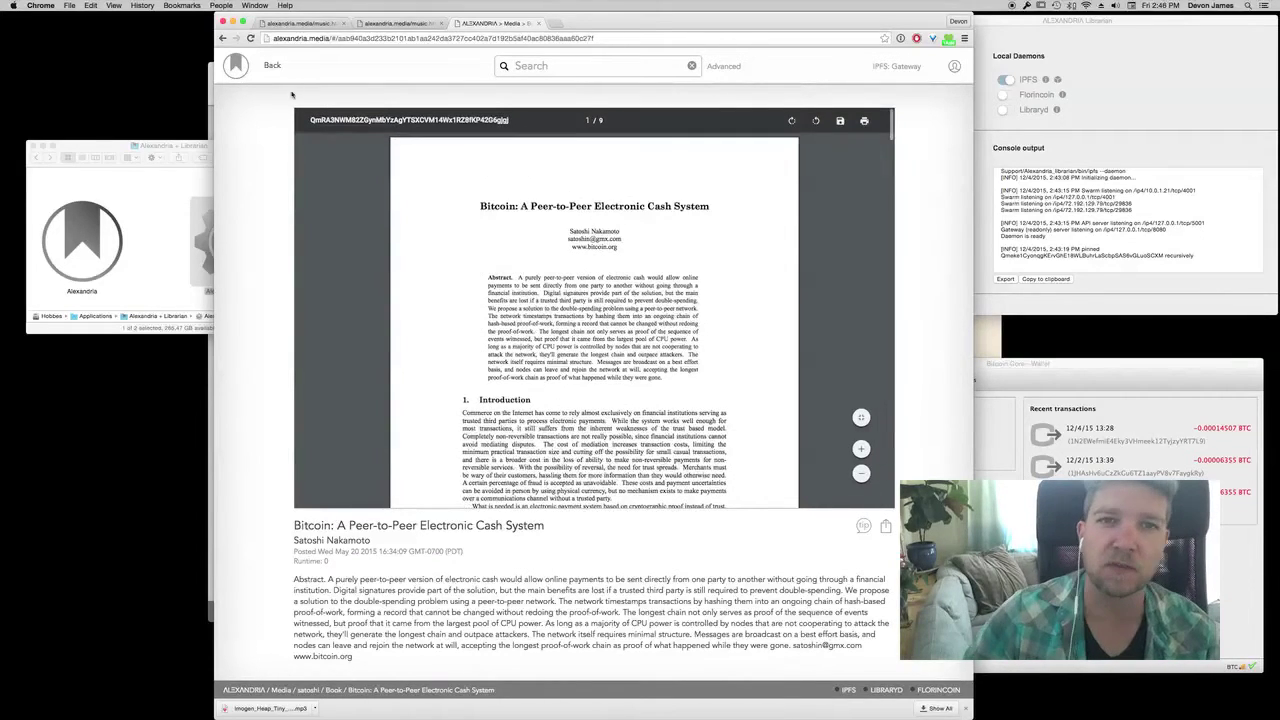
pyautogui.click(242, 70)
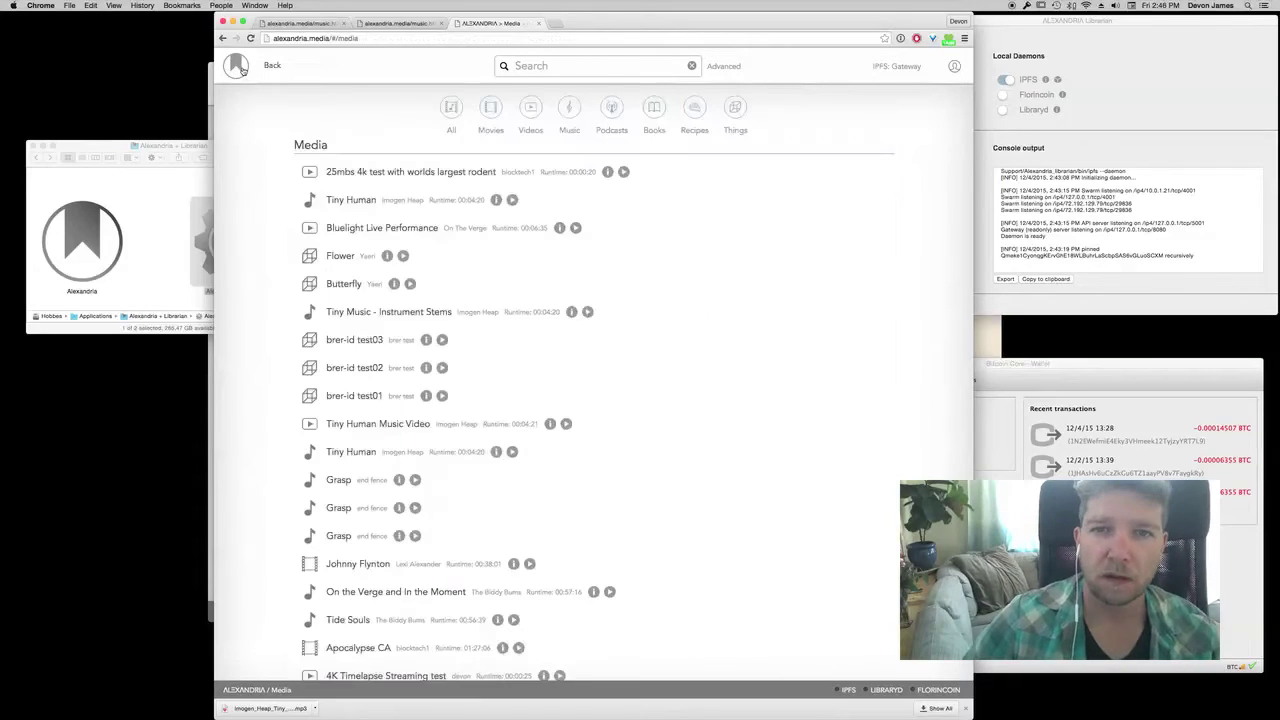
pyautogui.click(695, 110)
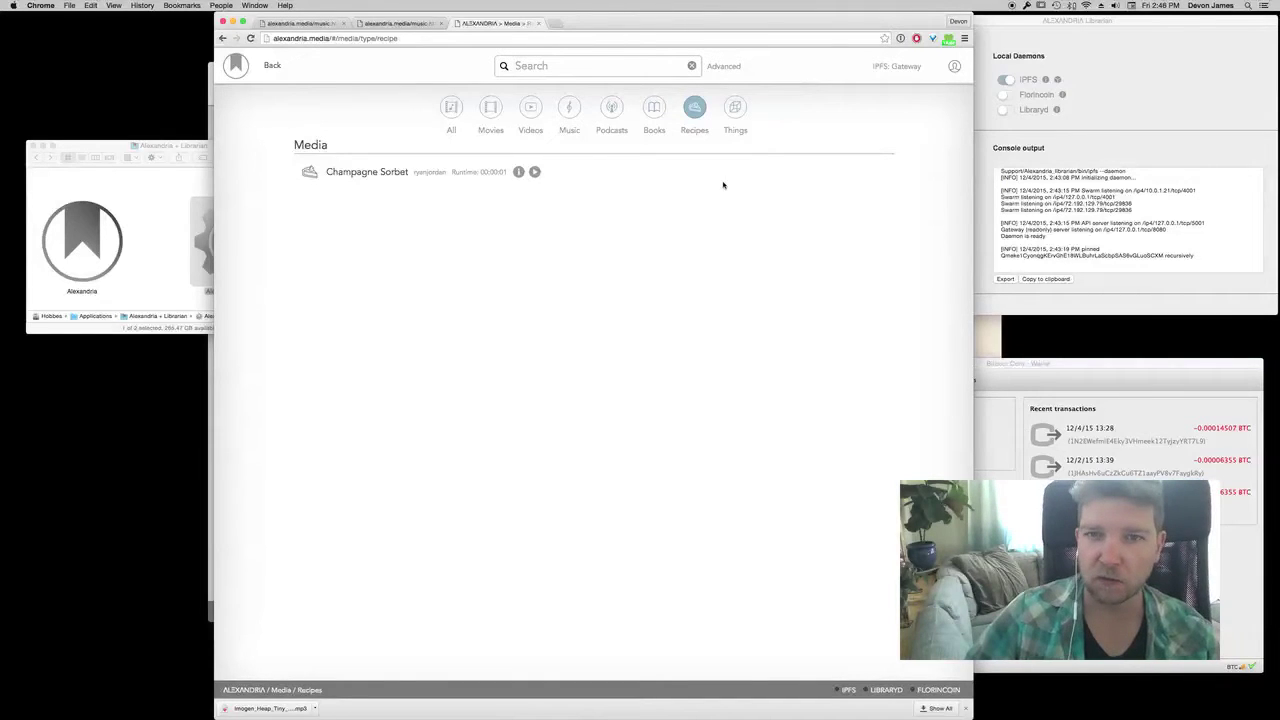
pyautogui.click(344, 174)
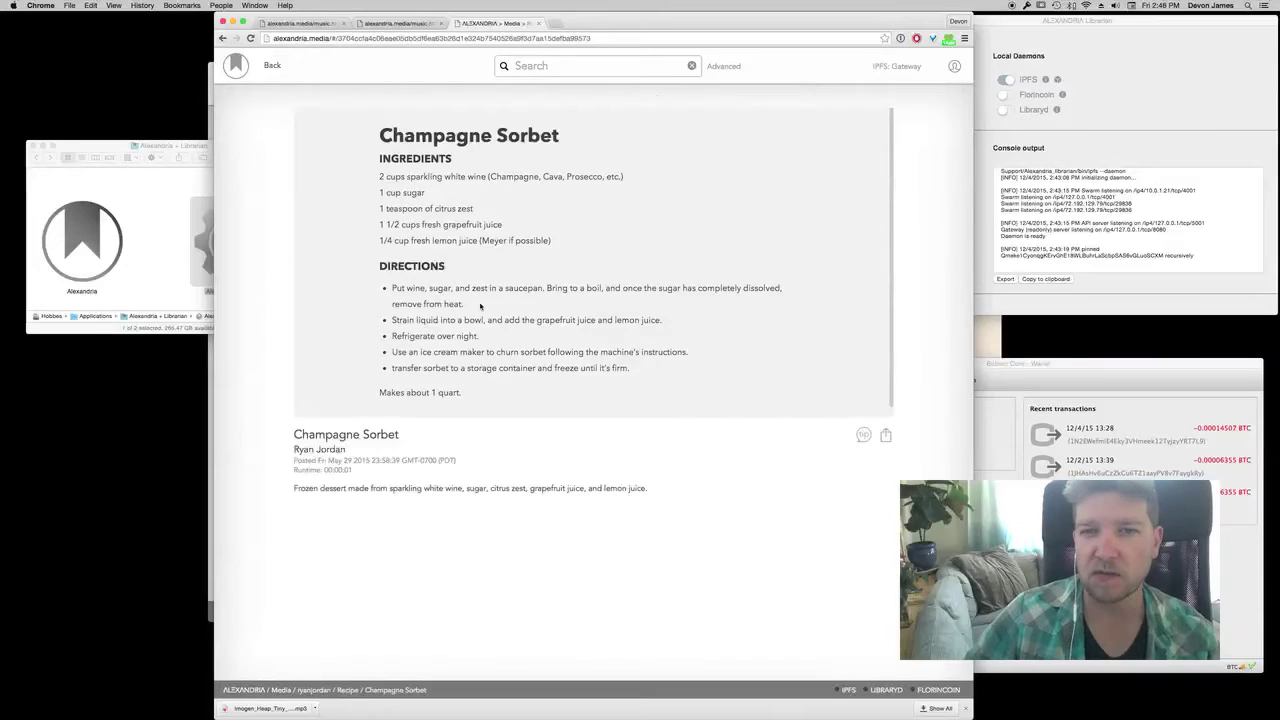
pyautogui.rightClick(656, 239)
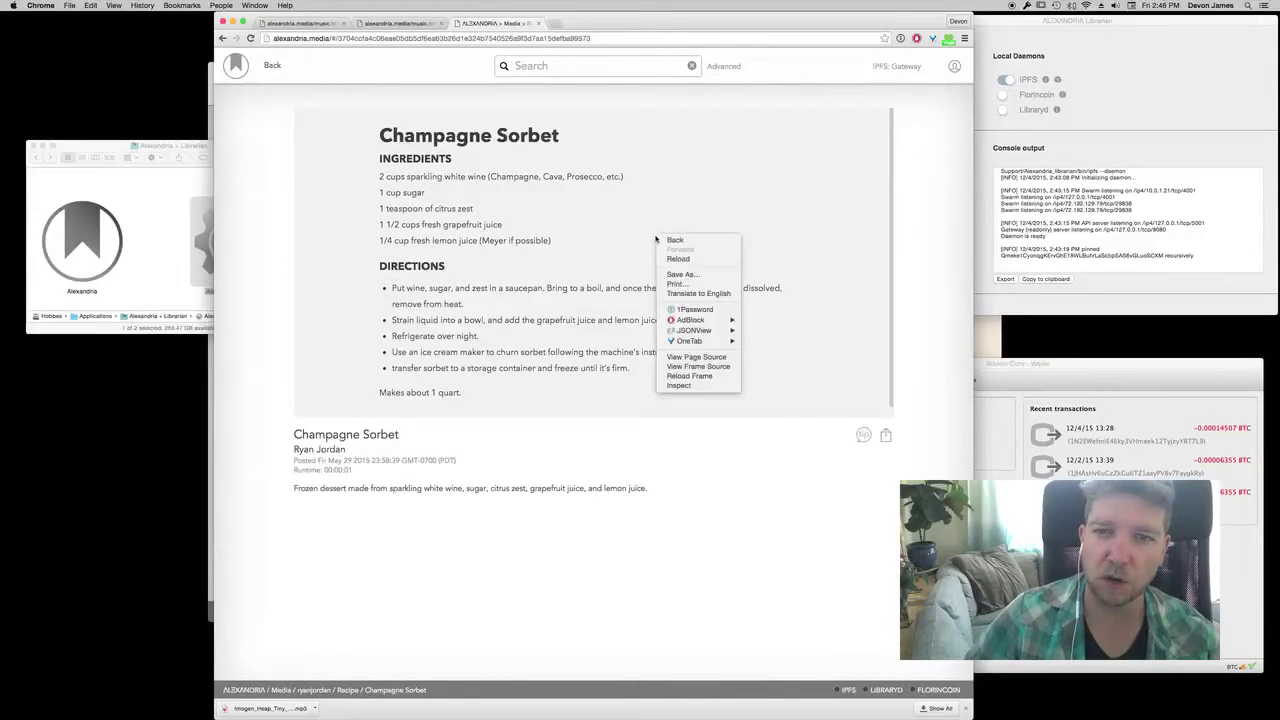
pyautogui.click(687, 367)
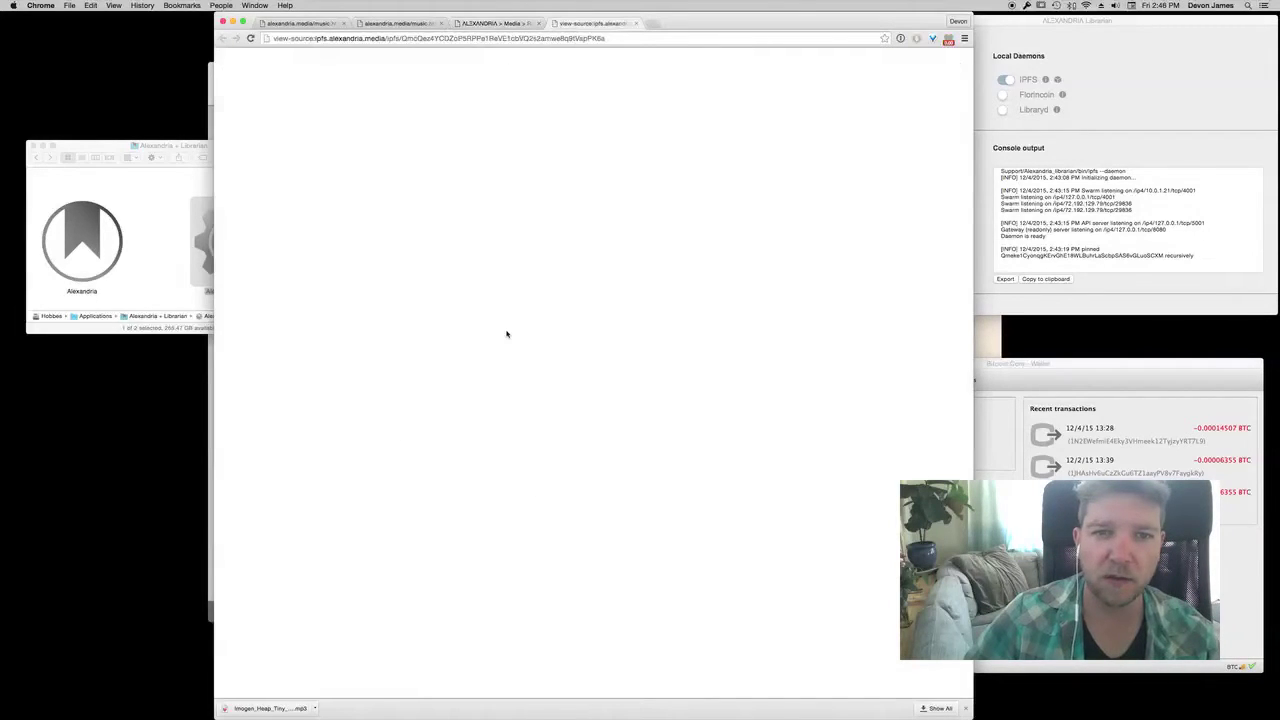
pyautogui.scroll(-10, 506, 334)
pyautogui.scroll(-20, 506, 334)
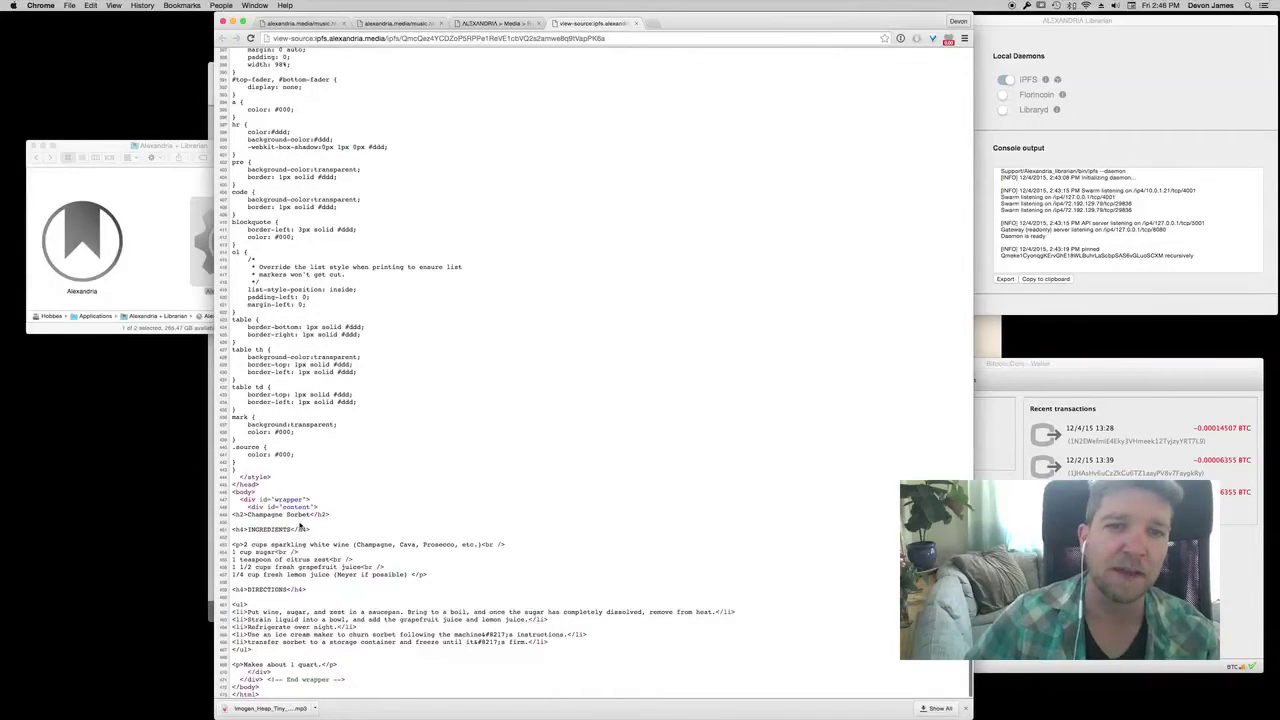
pyautogui.press('super+w')
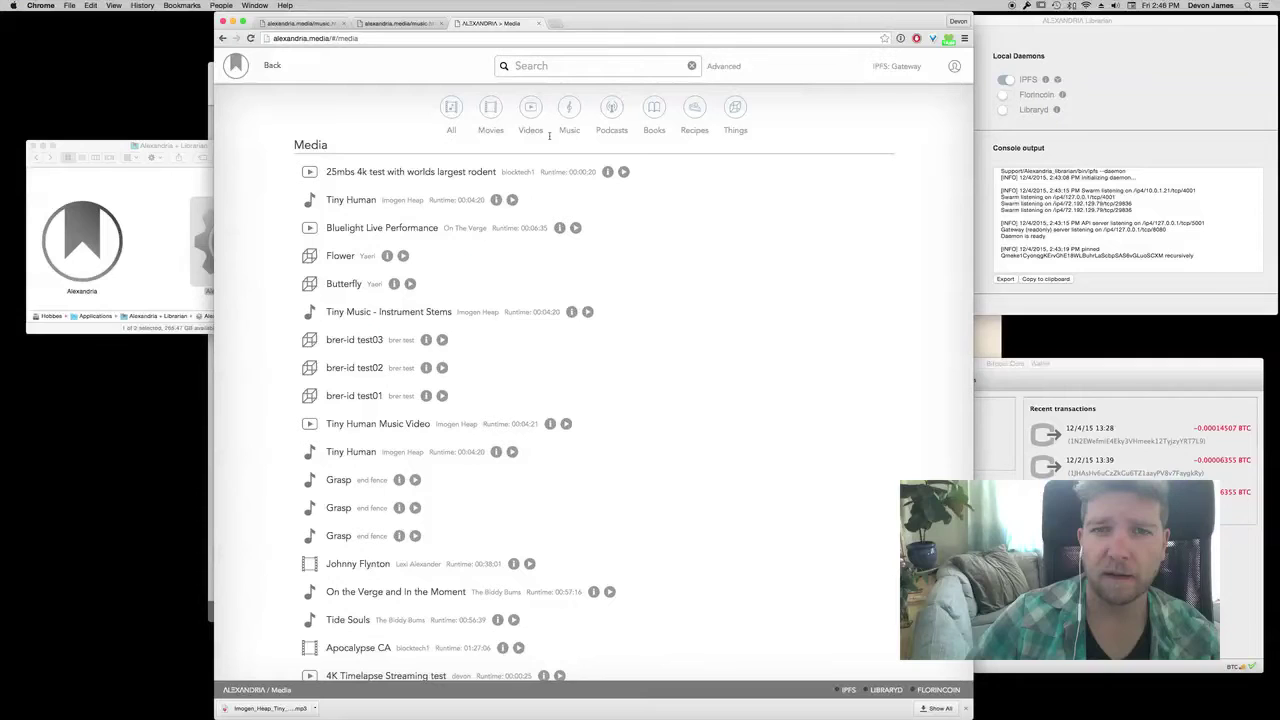
# Filter to videos, open the Zoe the cat beach walk video, and play it full screen
pyautogui.click(533, 110)
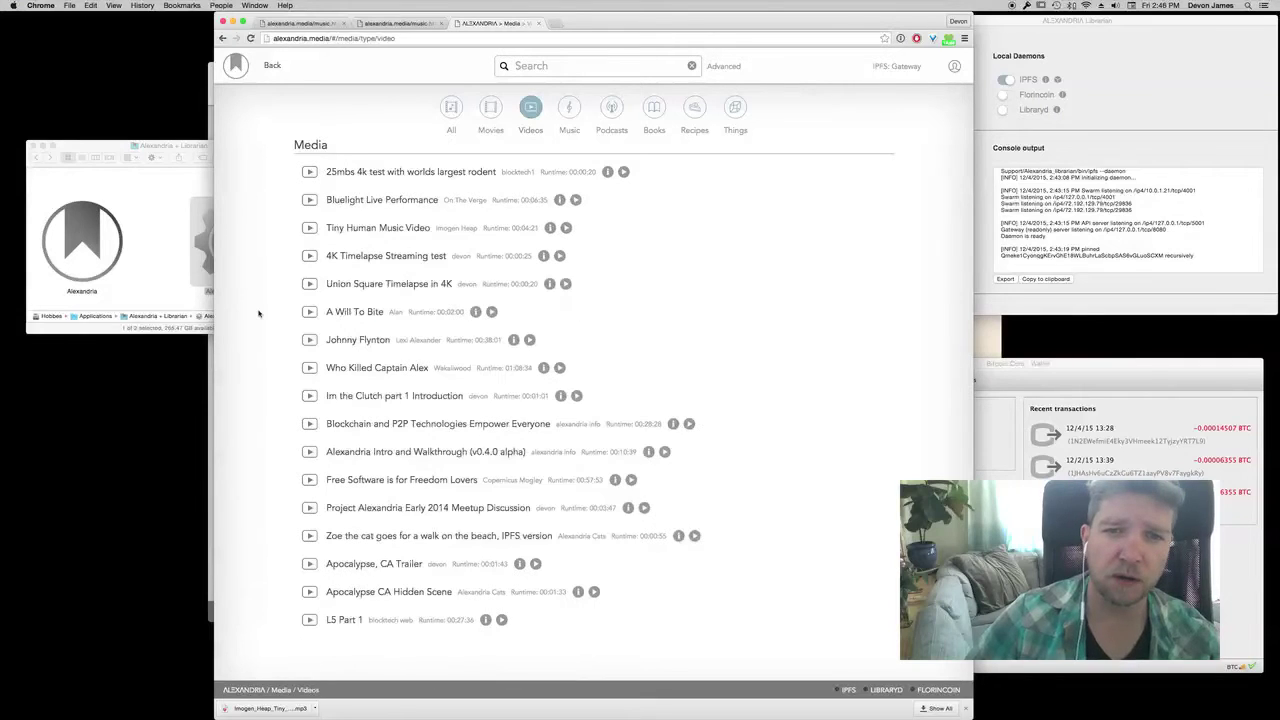
pyautogui.click(349, 537)
pyautogui.click(408, 547)
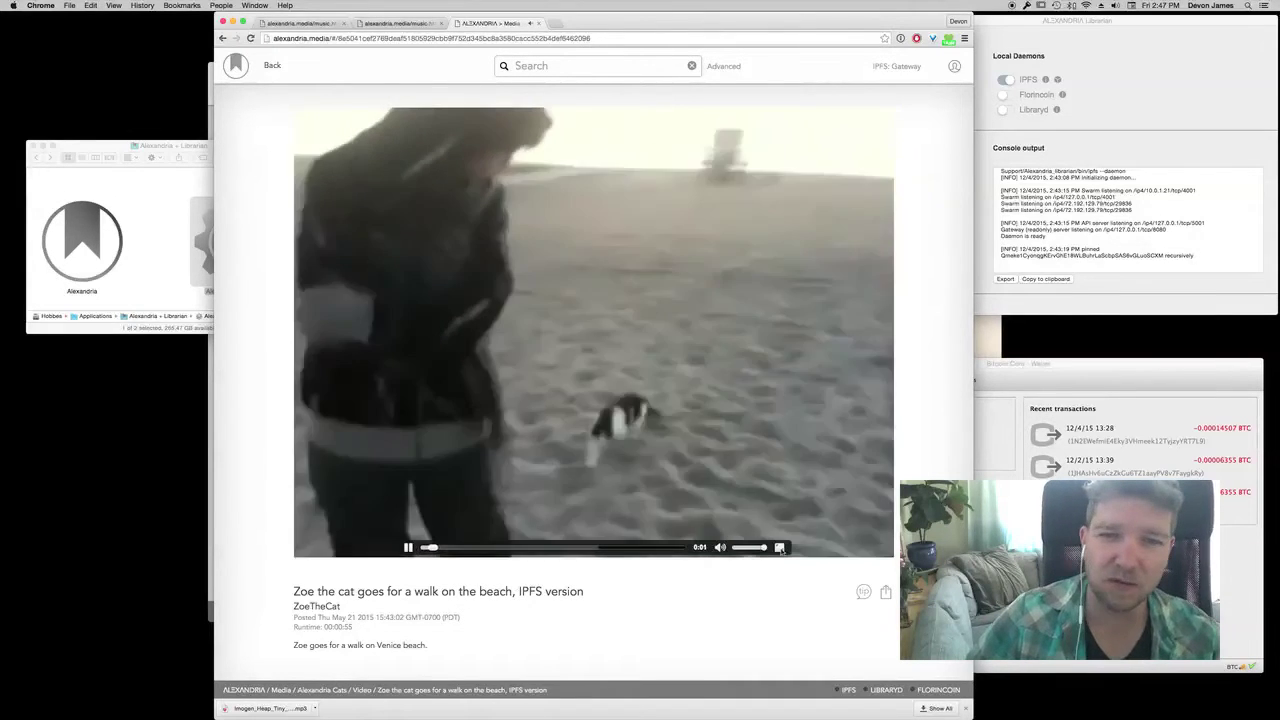
pyautogui.click(780, 547)
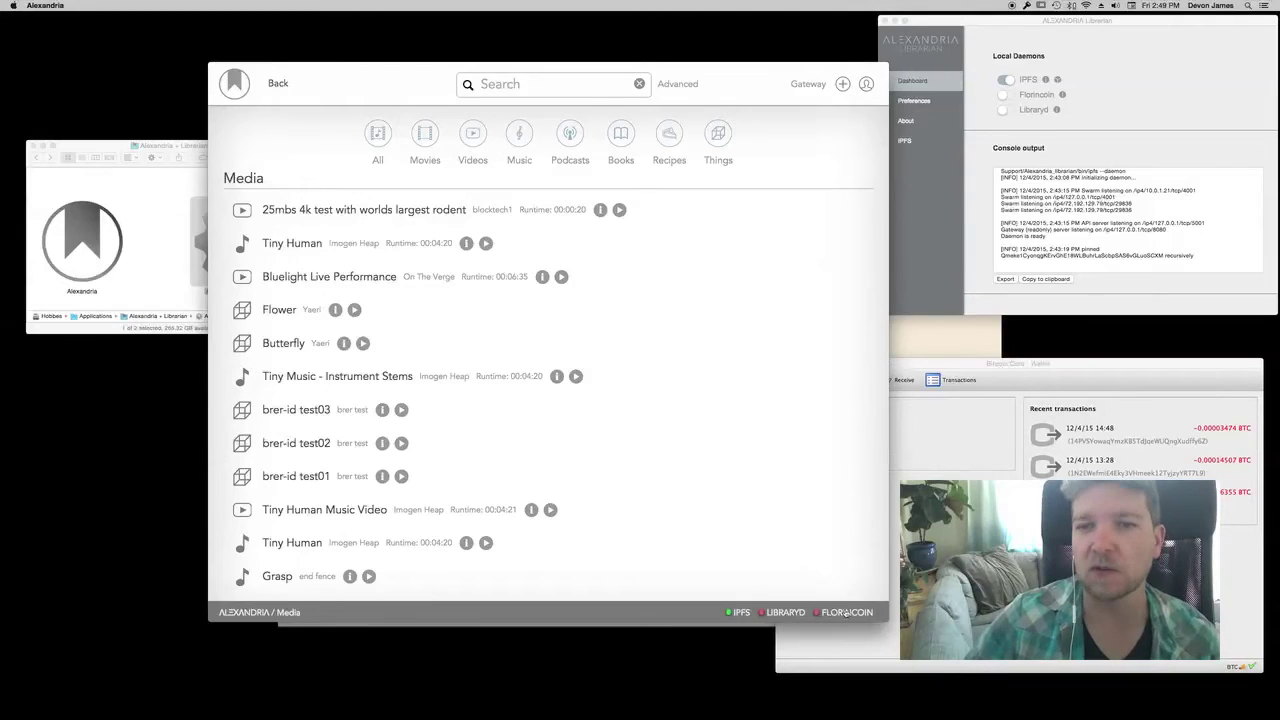
# Switch to the Librarian dashboard and turn on the Florincoin daemon
pyautogui.click(1114, 104)
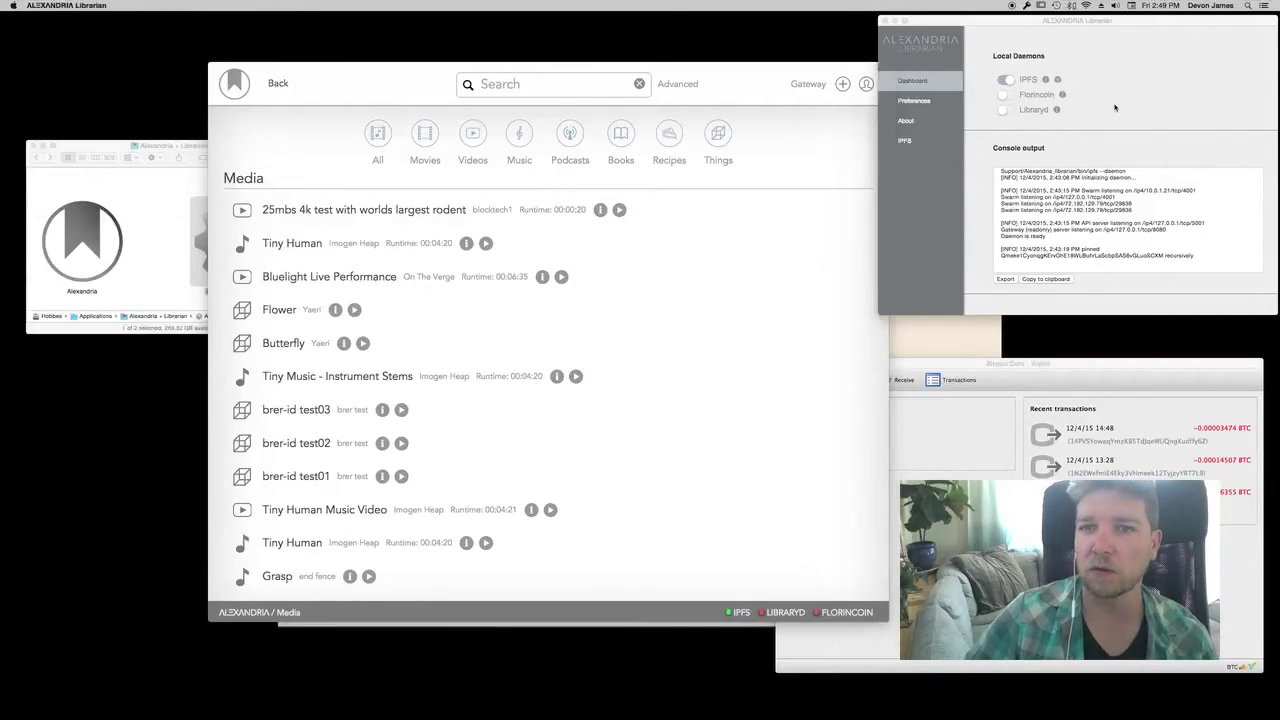
pyautogui.click(1004, 95)
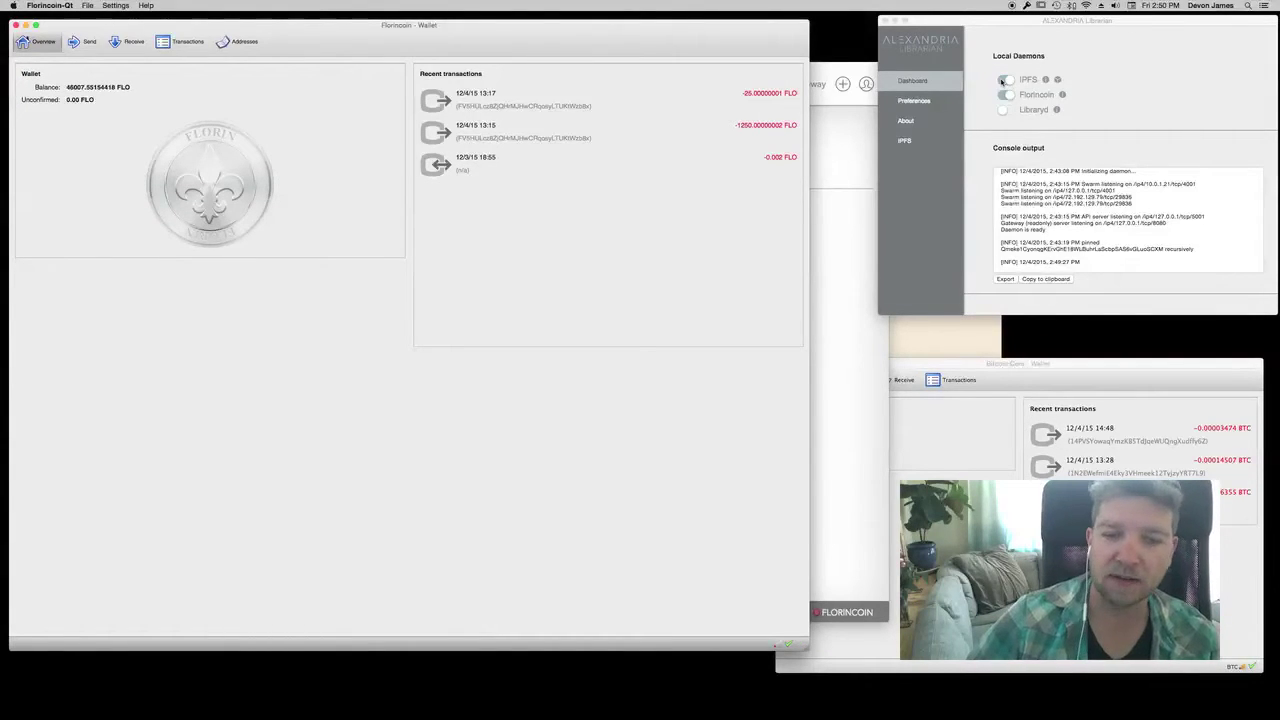
# Turn on the LibraryD daemon in Librarian, then return to the Alexandria media library
pyautogui.click(990, 114)
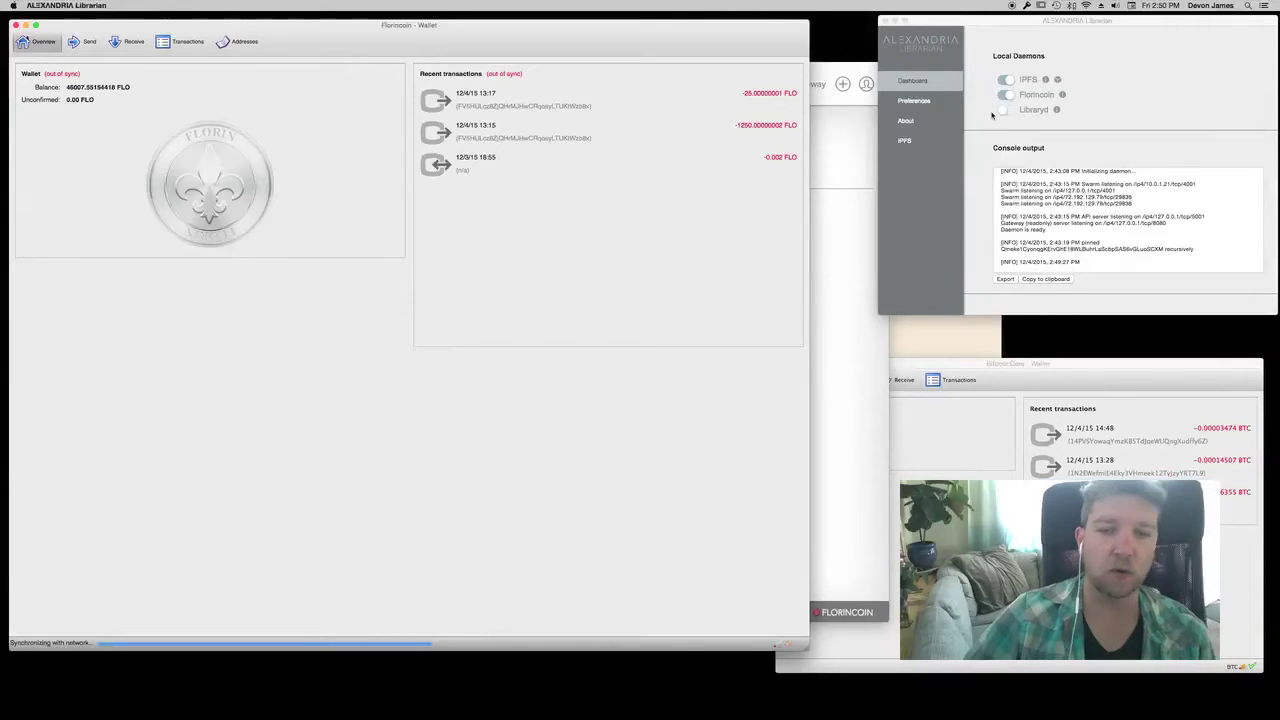
pyautogui.click(1005, 110)
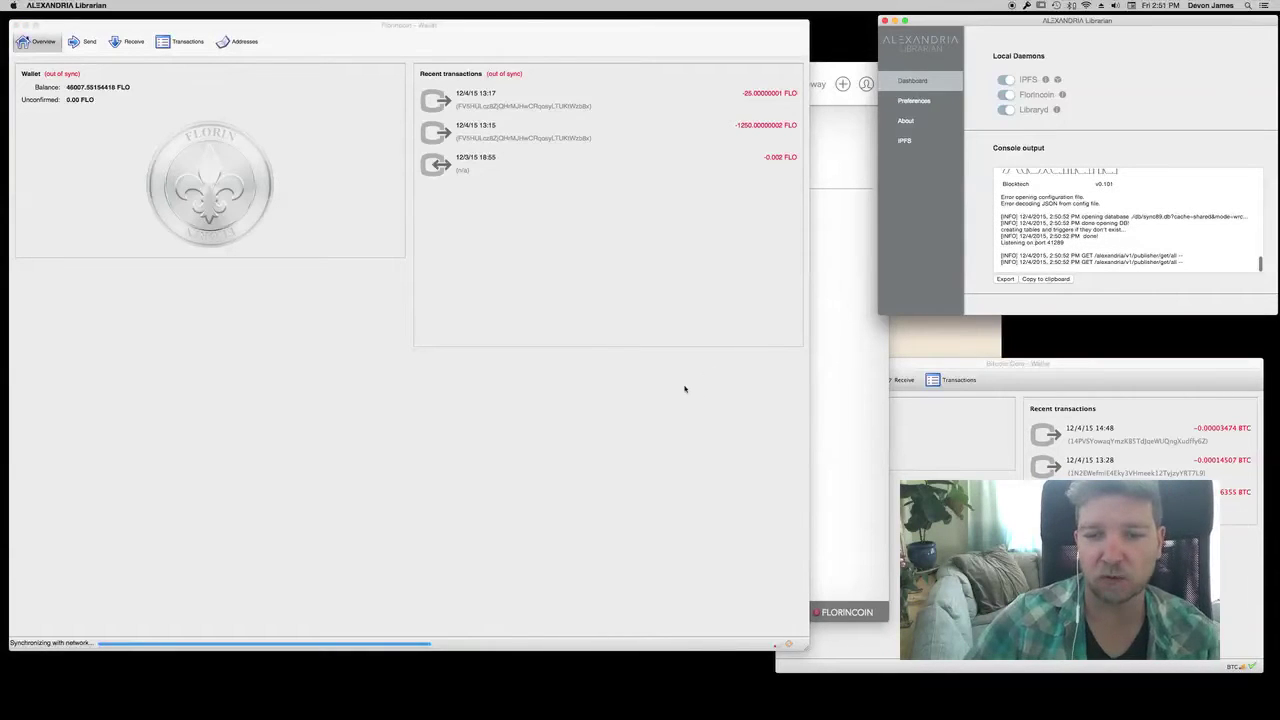
pyautogui.click(874, 382)
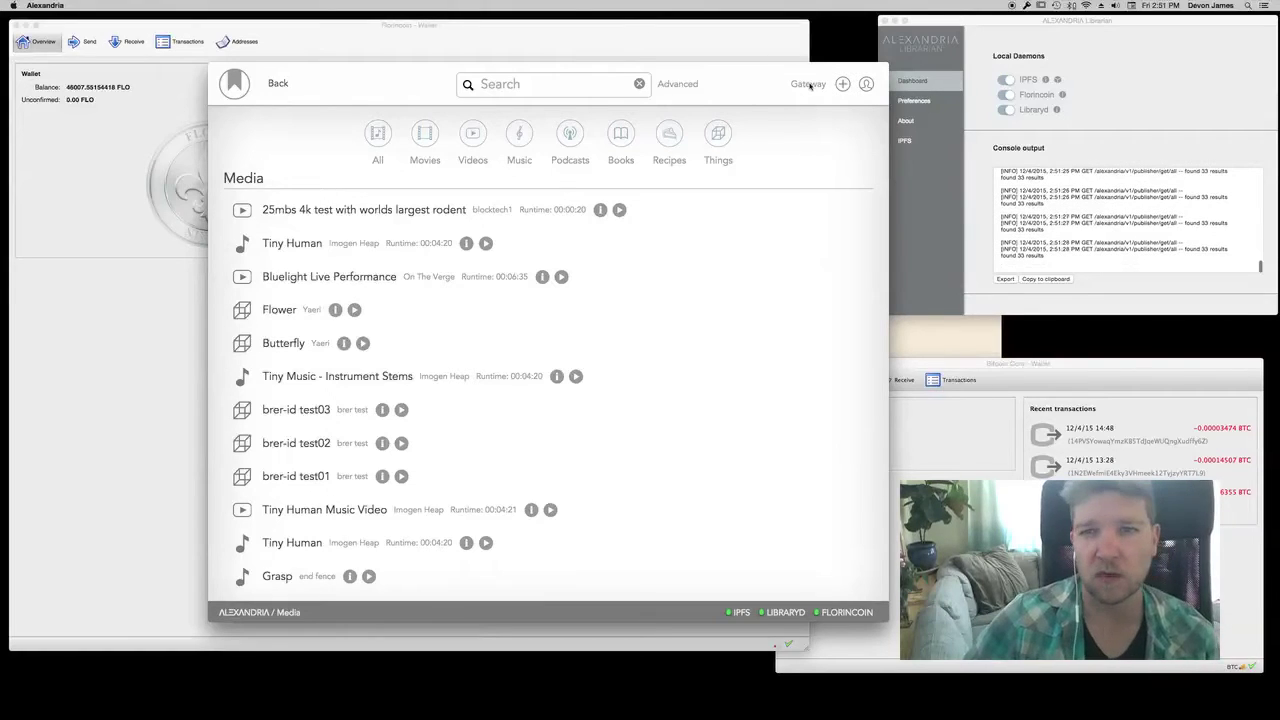
# Switch Alexandria from Gateway to Local and list only Music items, scrolling down
pyautogui.click(810, 85)
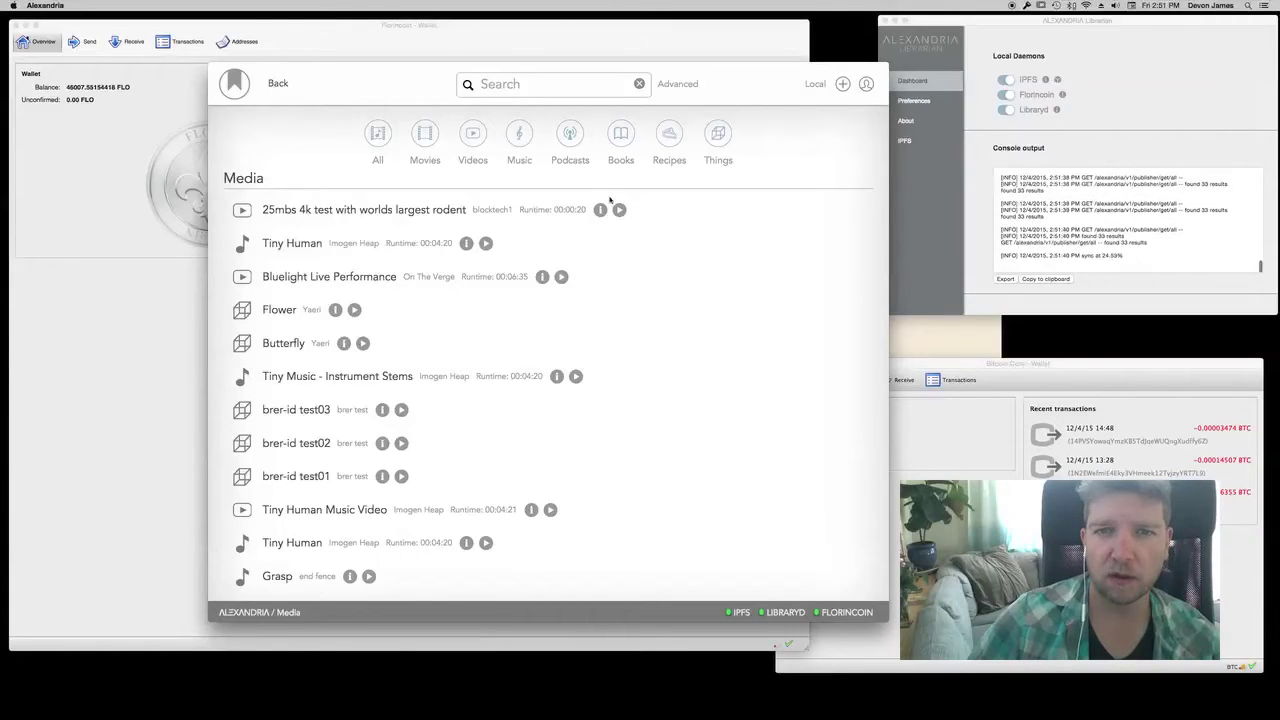
pyautogui.click(521, 136)
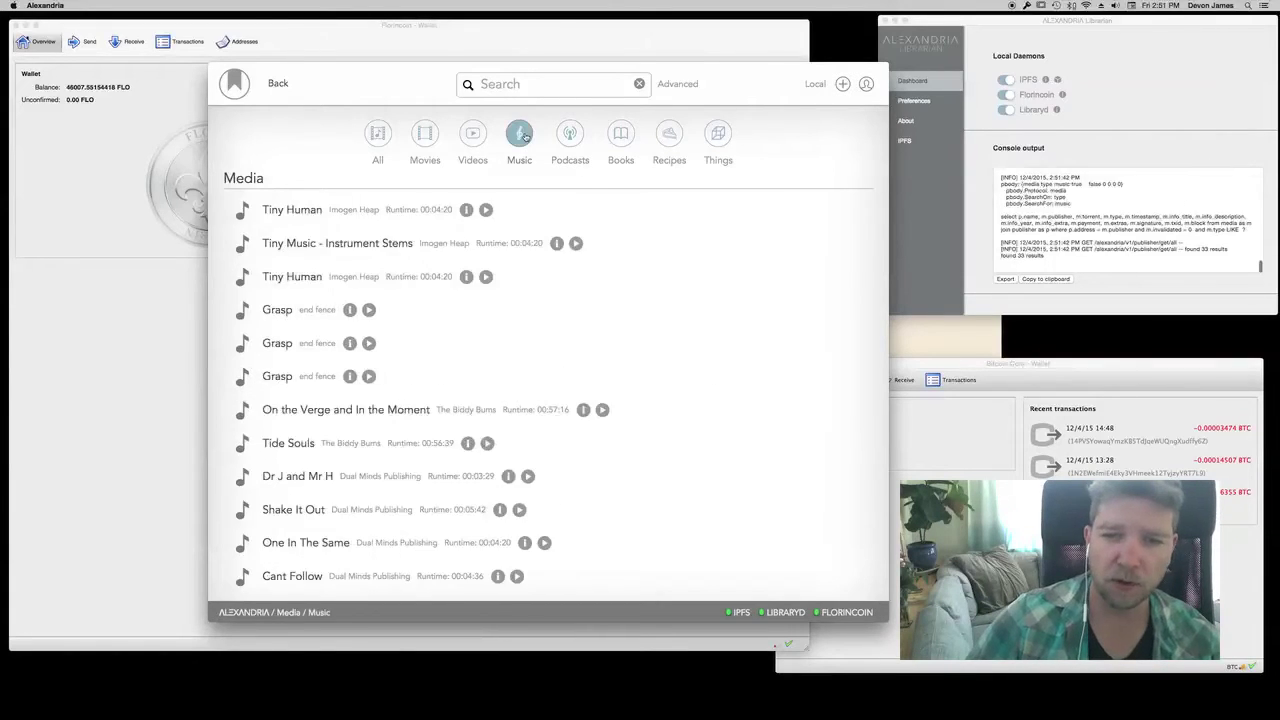
pyautogui.scroll(-5, 434, 356)
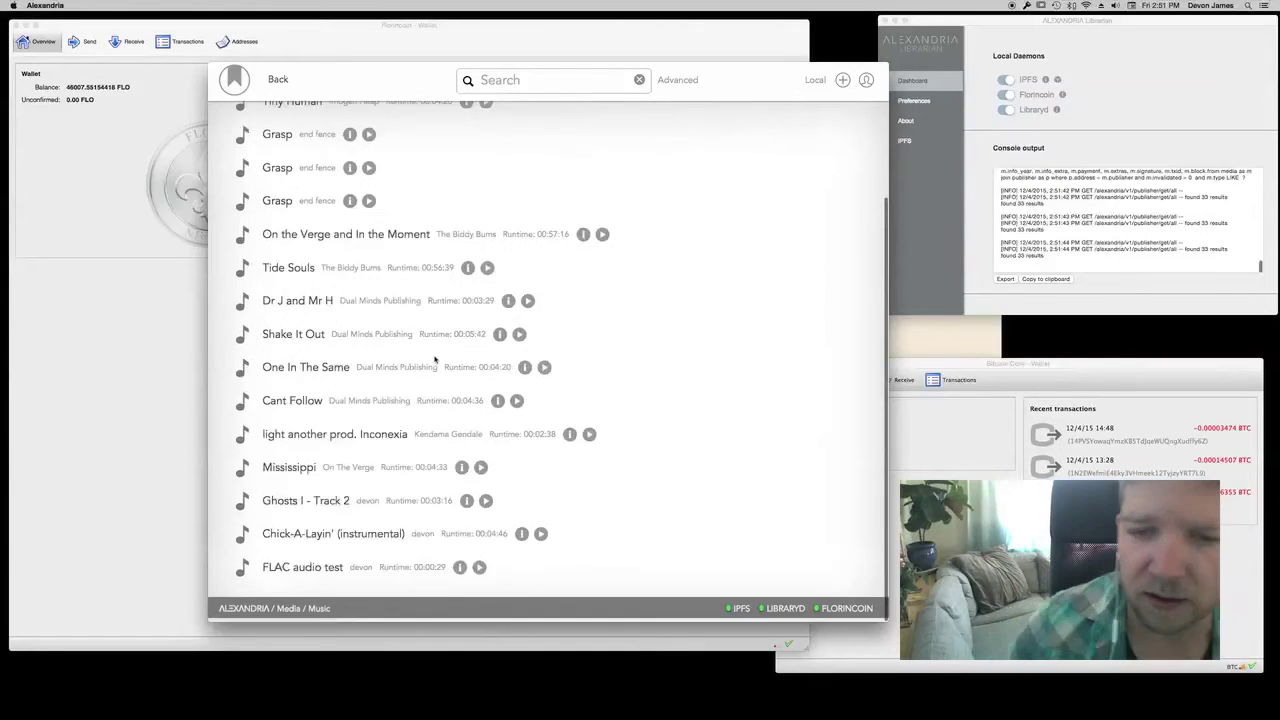
# Open and play Chick-A-Layin' (instrumental), then bring up its tipping options
pyautogui.click(334, 535)
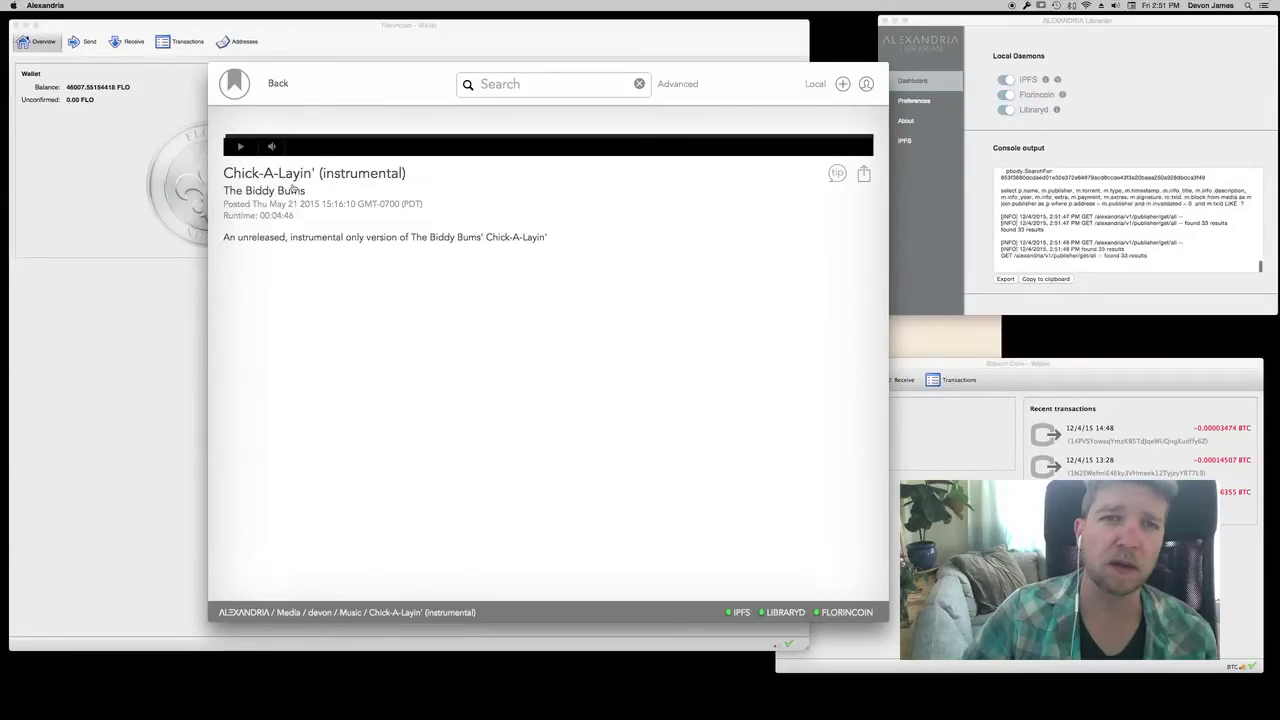
pyautogui.click(240, 147)
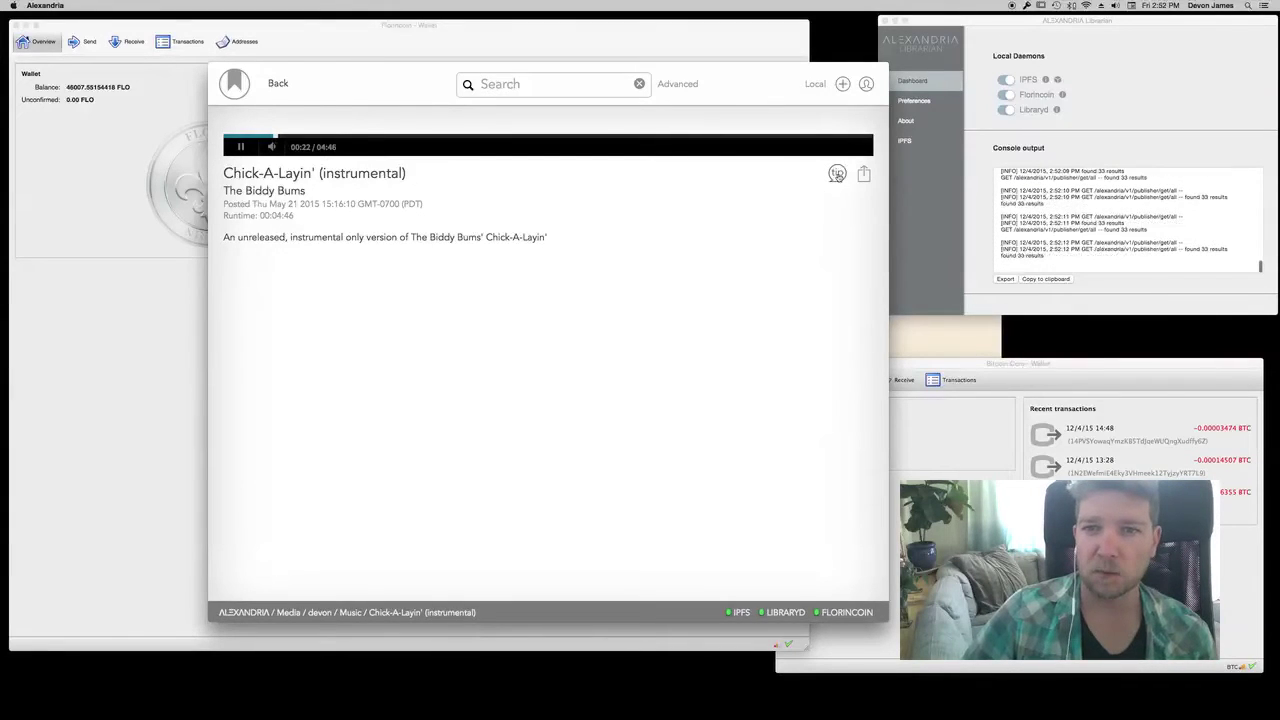
pyautogui.click(837, 174)
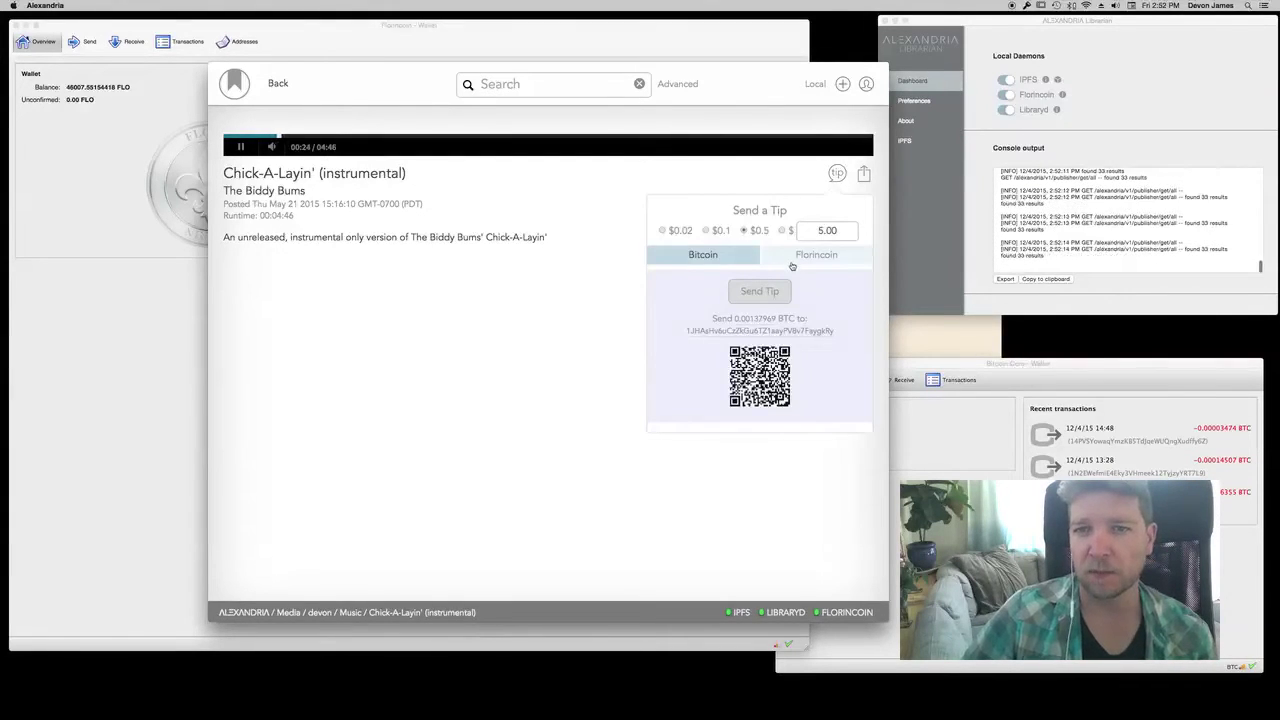
# Send a 625 FLO Florincoin tip commenting 'We miss you guys, lets get the band back together for a reunion tour!!!!'
pyautogui.click(802, 257)
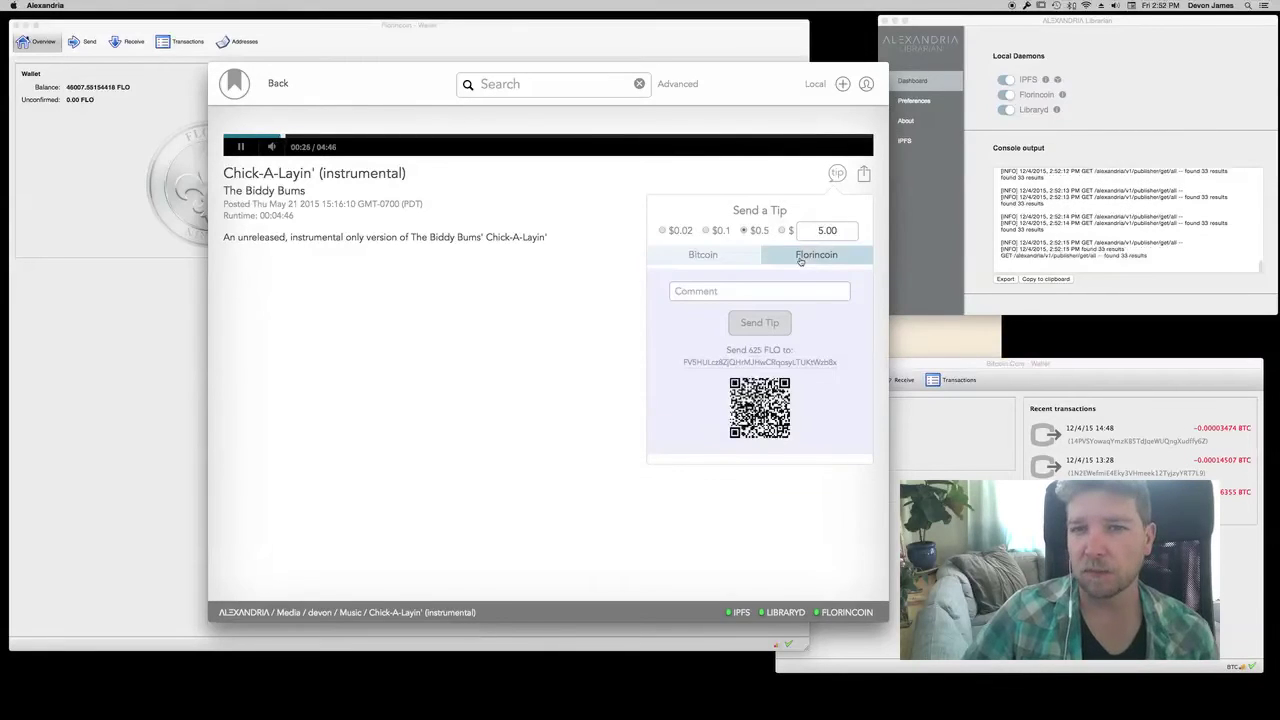
pyautogui.click(725, 292)
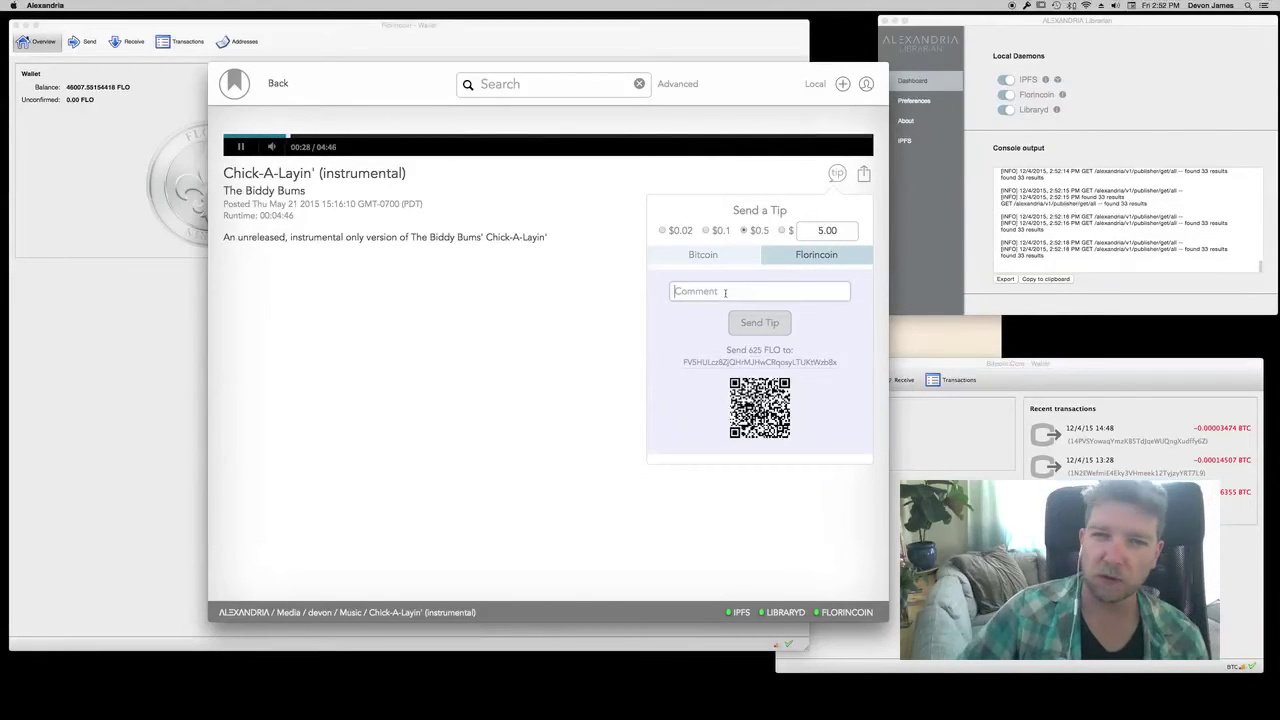
pyautogui.write('We miss ')
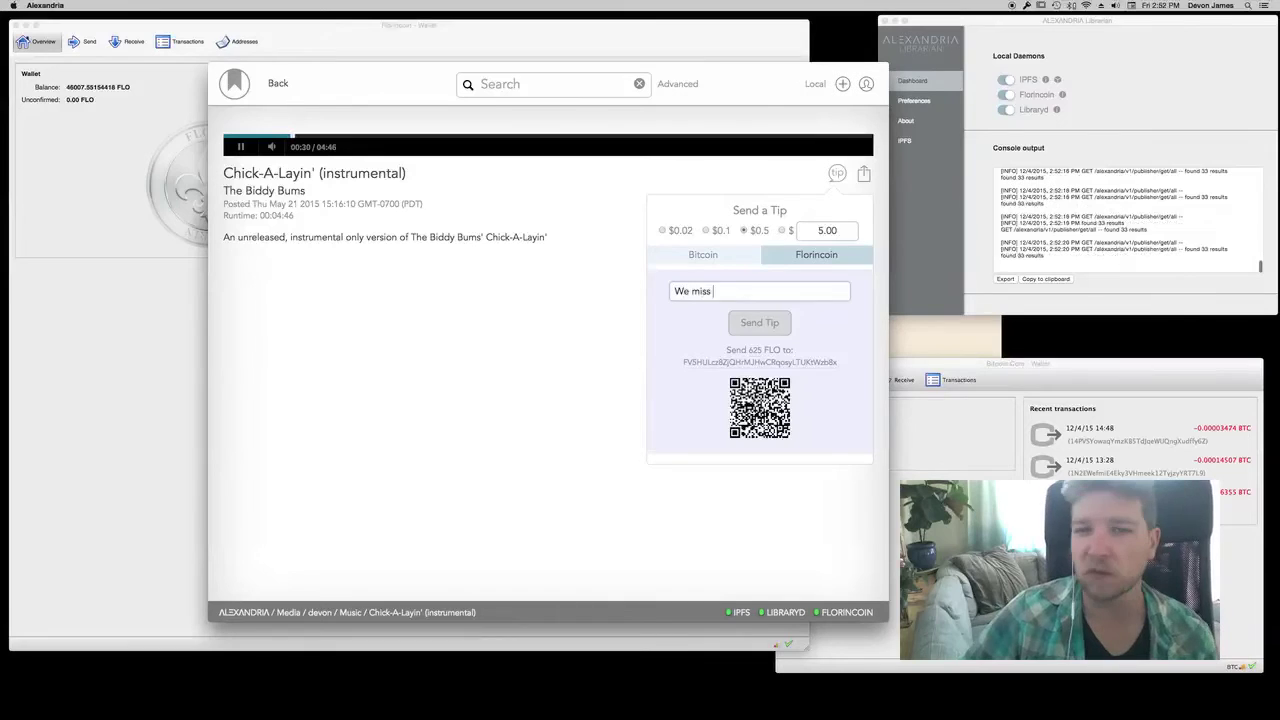
pyautogui.write('you guys, e')
pyautogui.press('BackSpace')
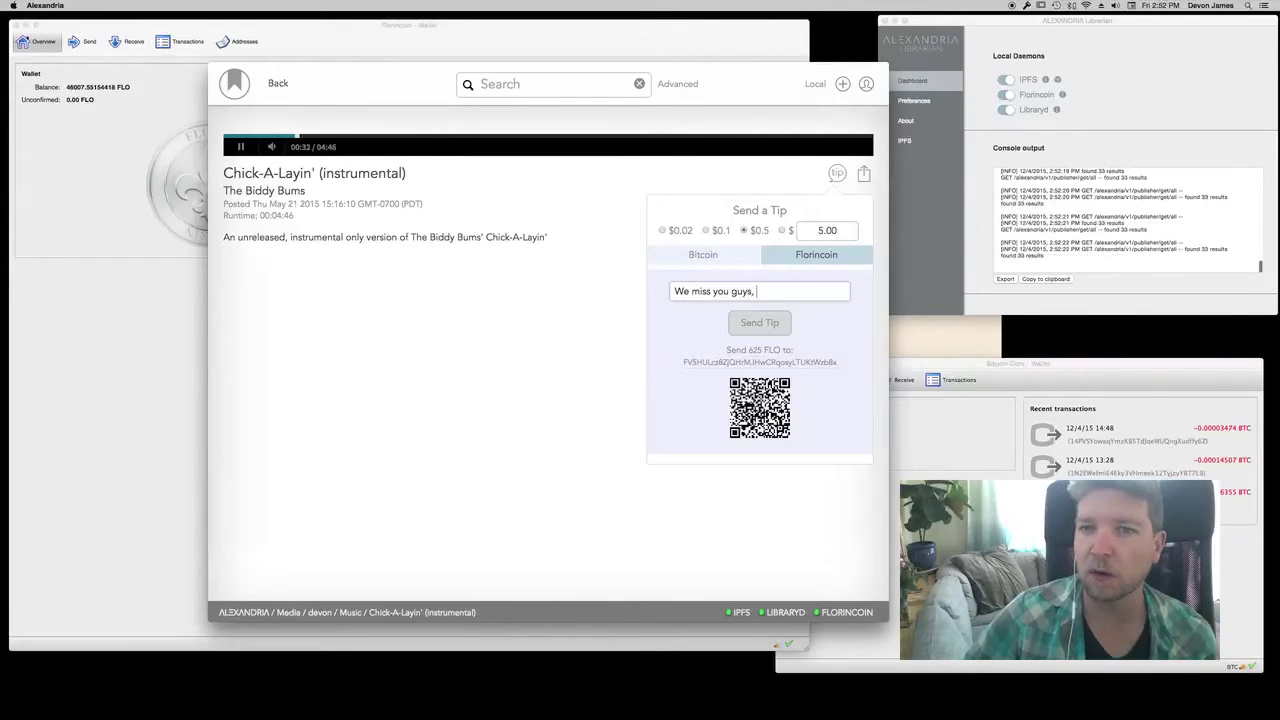
pyautogui.write('lets get the band b')
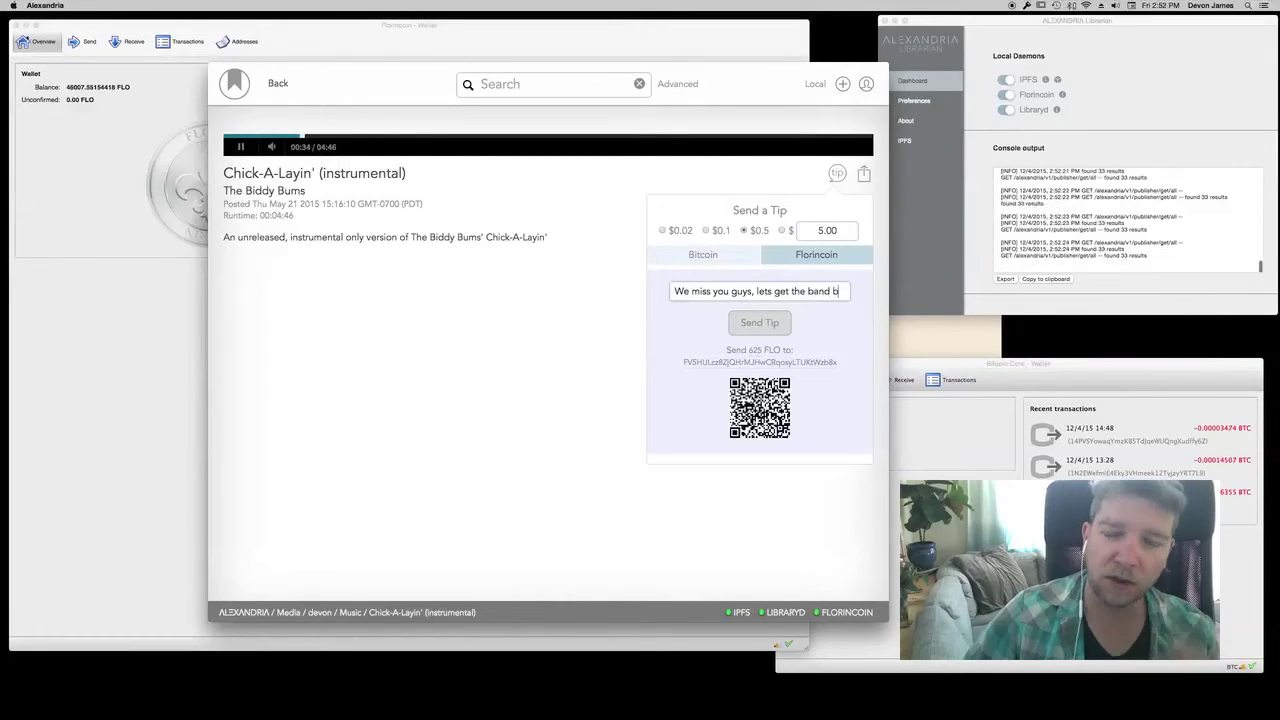
pyautogui.write('ack together for a r')
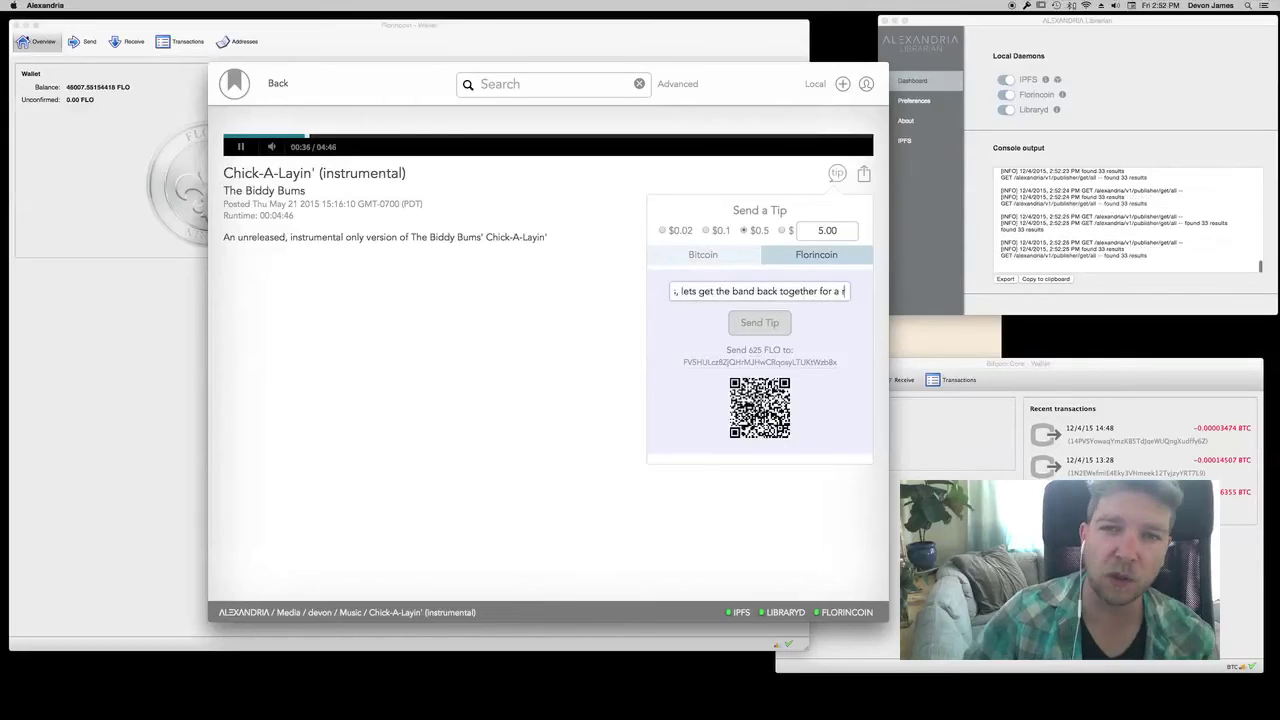
pyautogui.write('eunion')
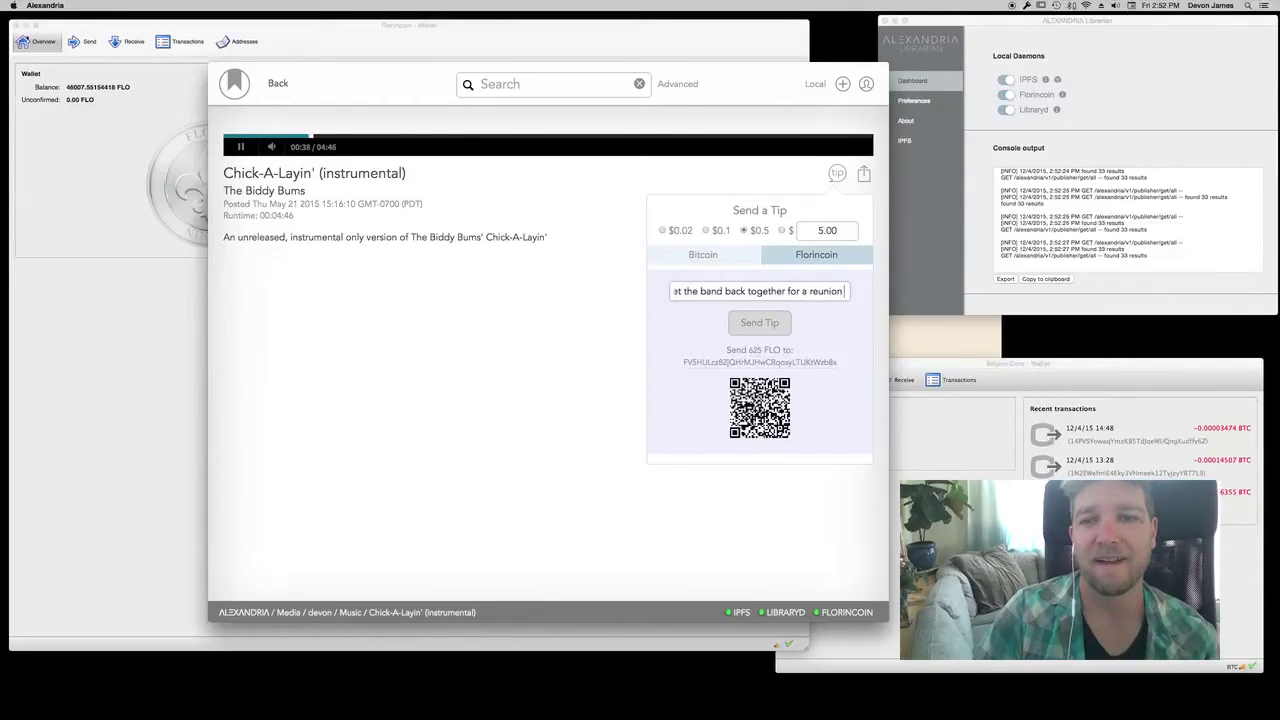
pyautogui.write(' tour!!!!')
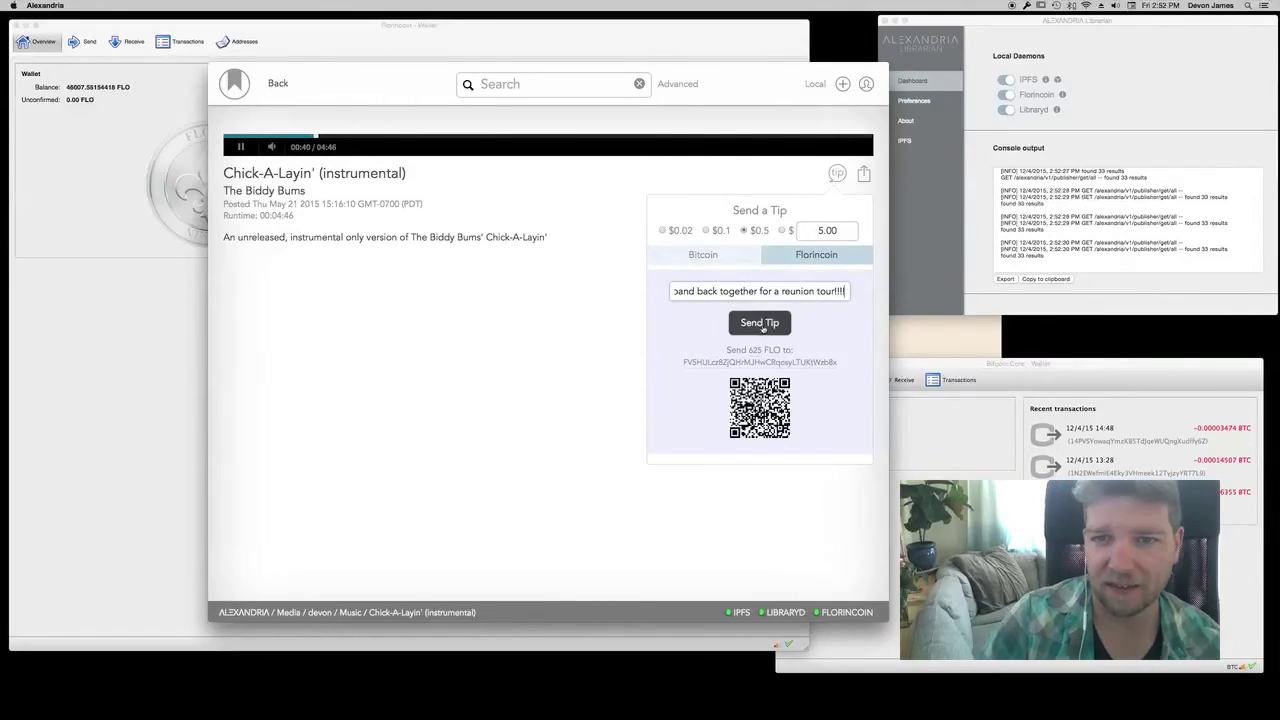
pyautogui.click(760, 323)
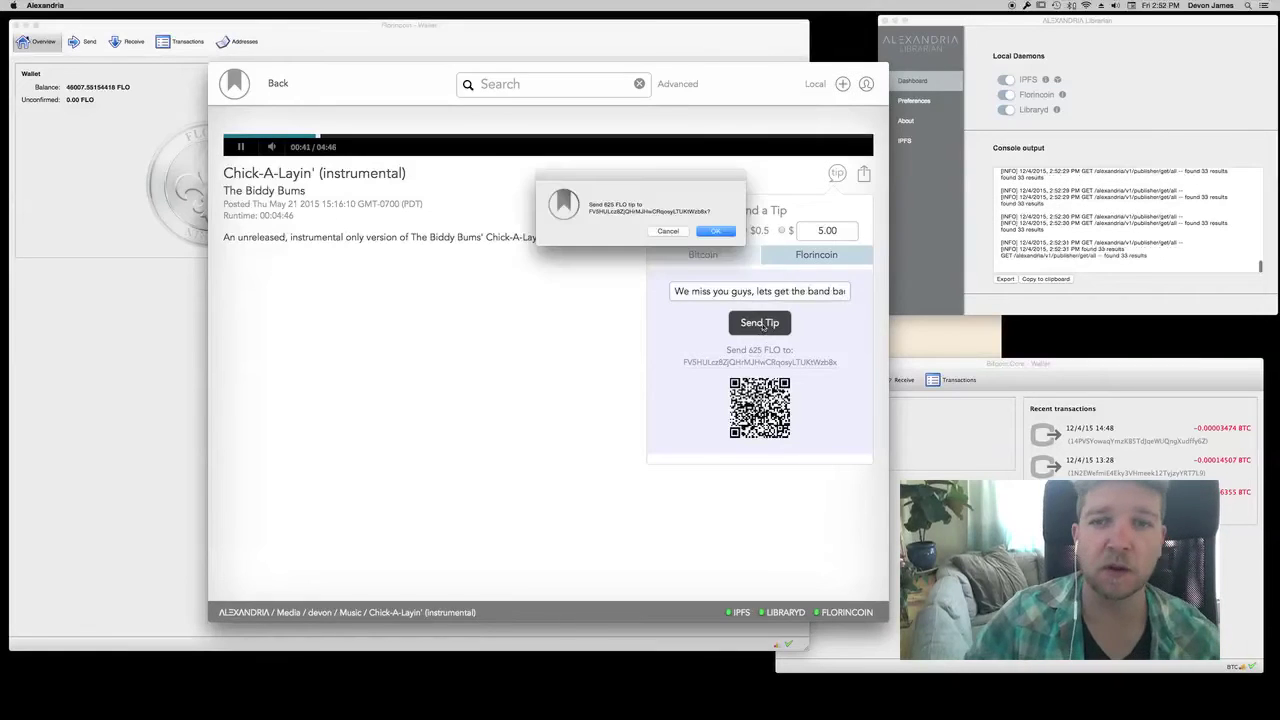
pyautogui.click(714, 232)
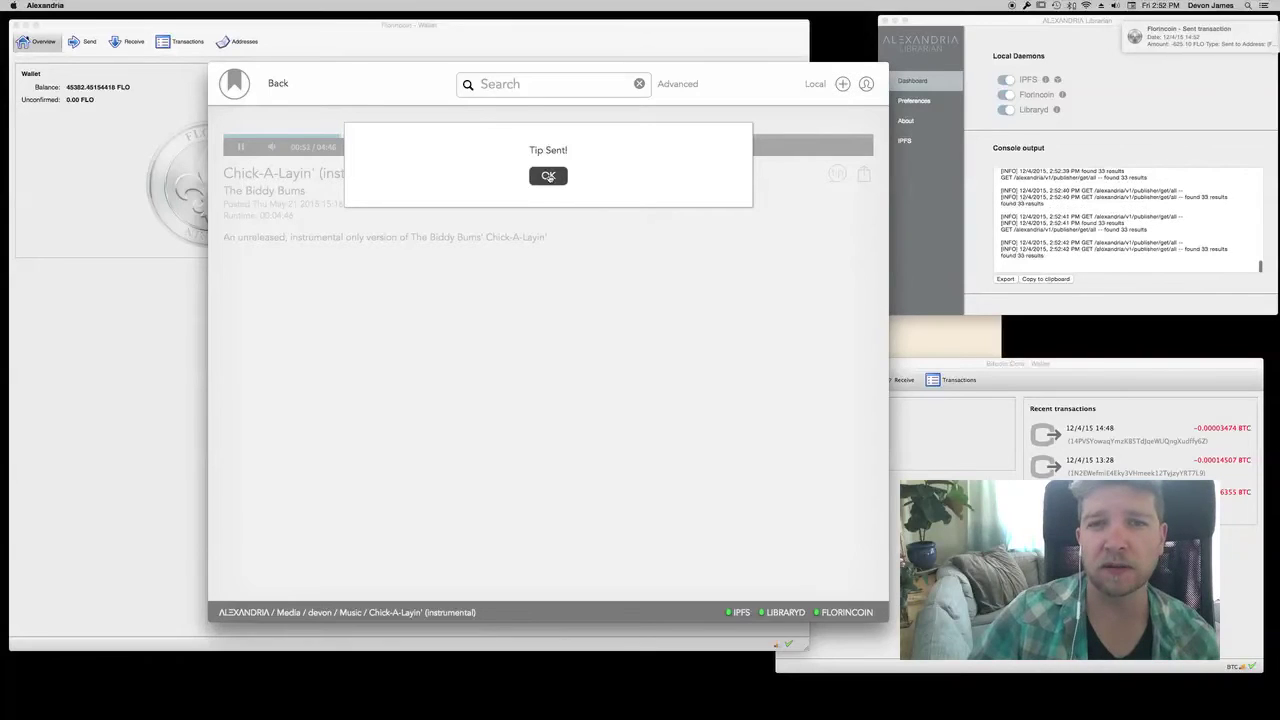
# Dismiss the tip confirmation, pause the current track and filter the Media list to music
pyautogui.click(548, 176)
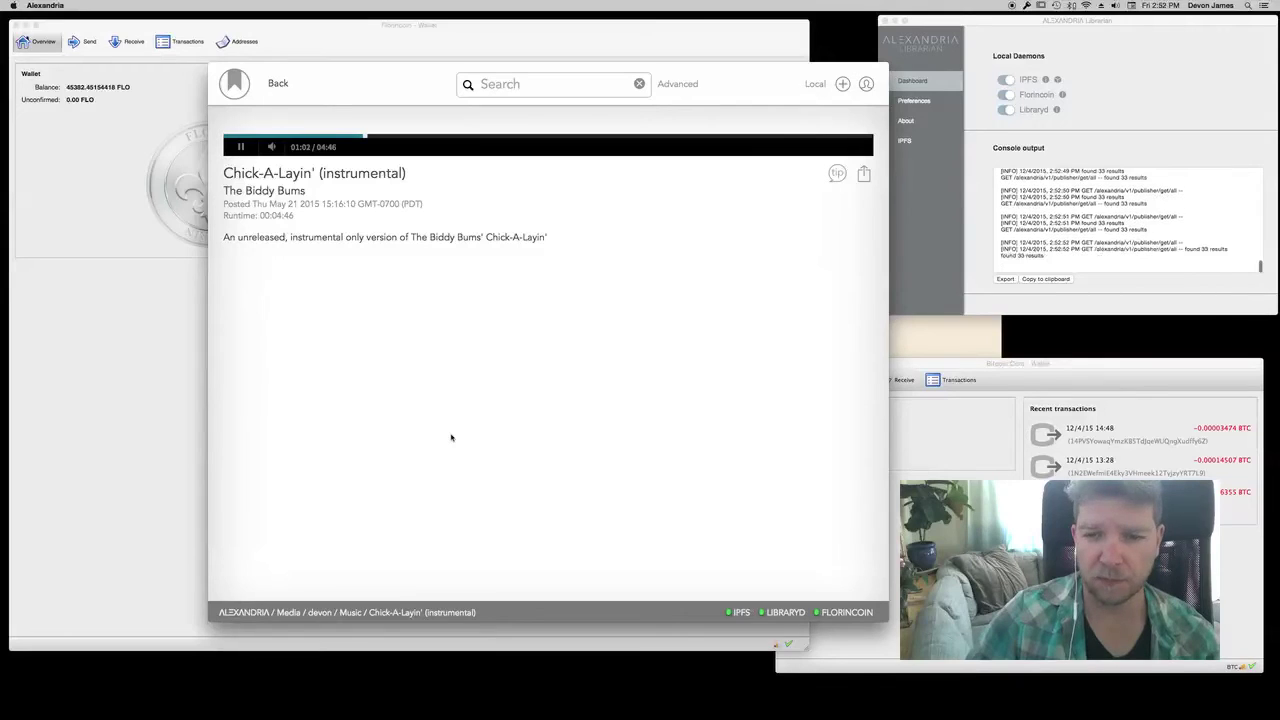
pyautogui.click(240, 147)
pyautogui.click(236, 88)
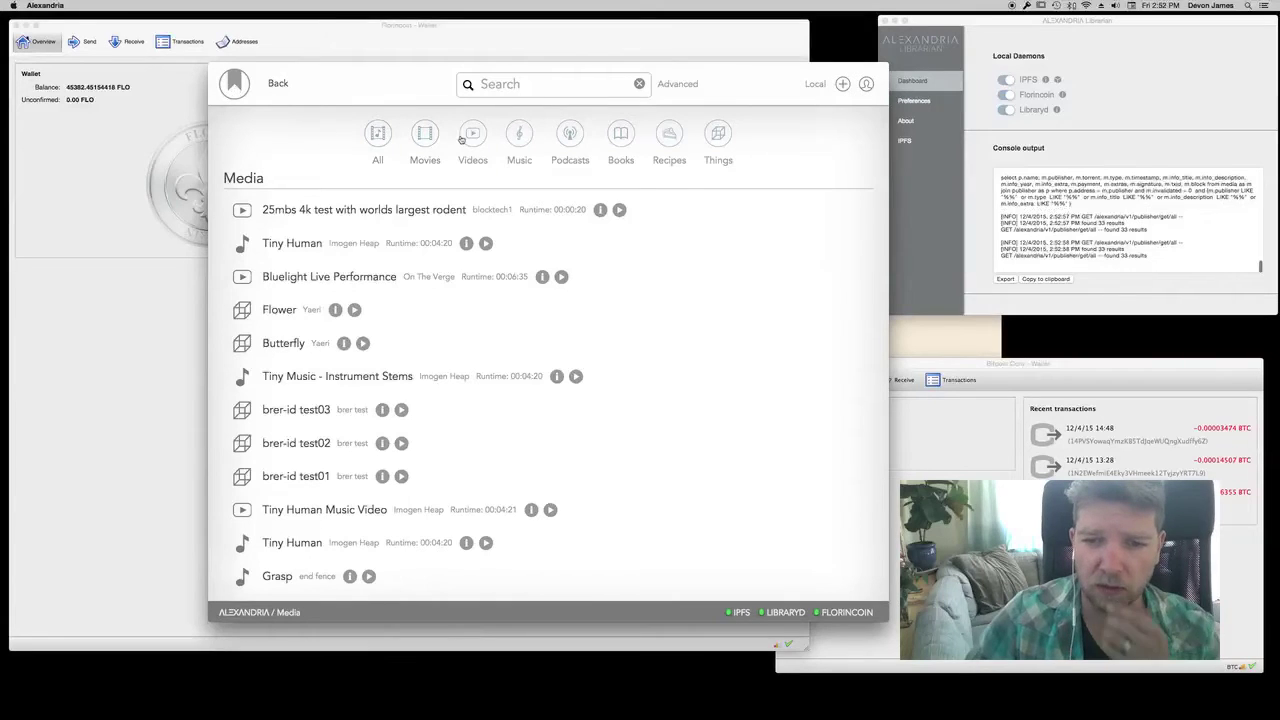
pyautogui.click(519, 135)
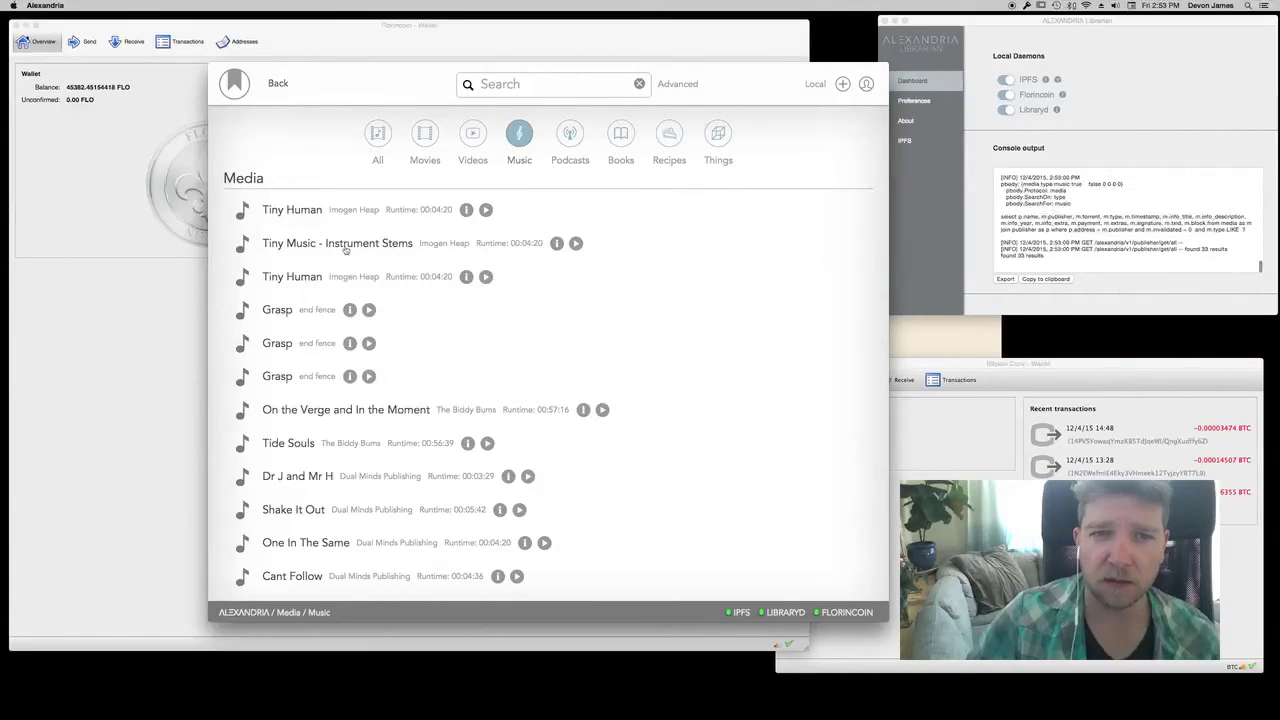
# Pay $0.02 in Bitcoin for Imogen Heap's Tiny Human and play its mp3
pyautogui.click(292, 277)
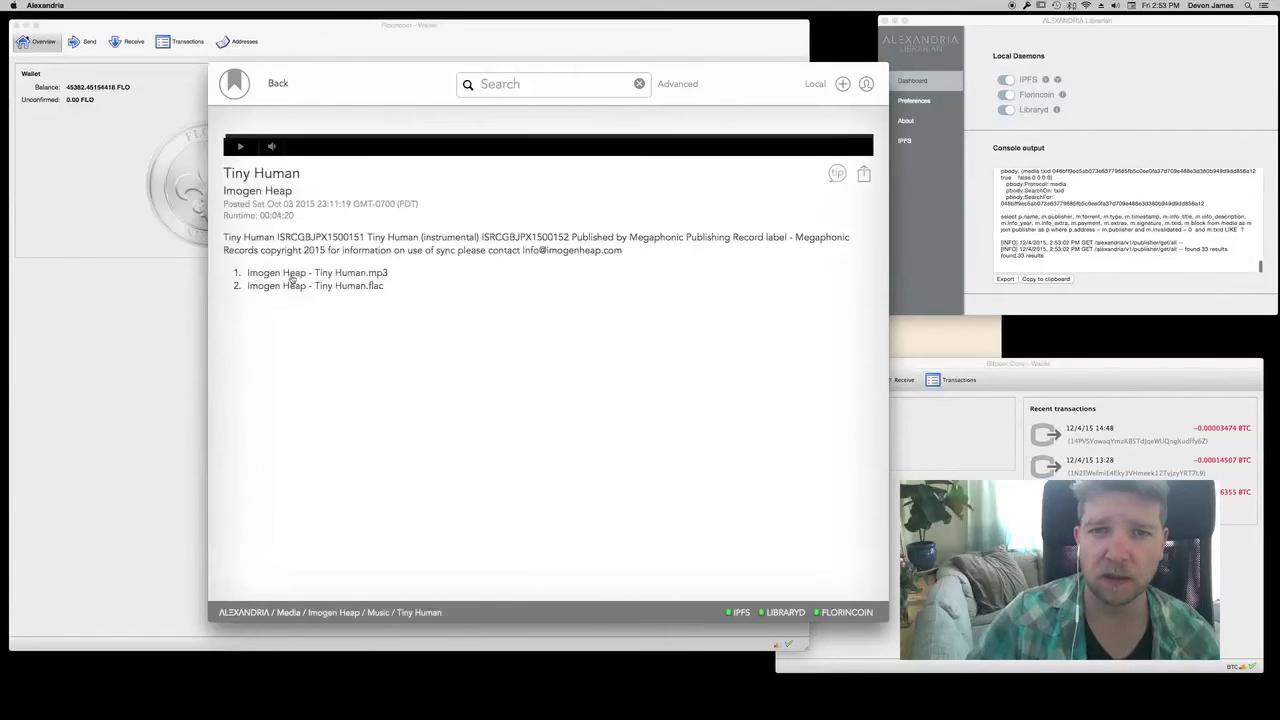
pyautogui.click(292, 275)
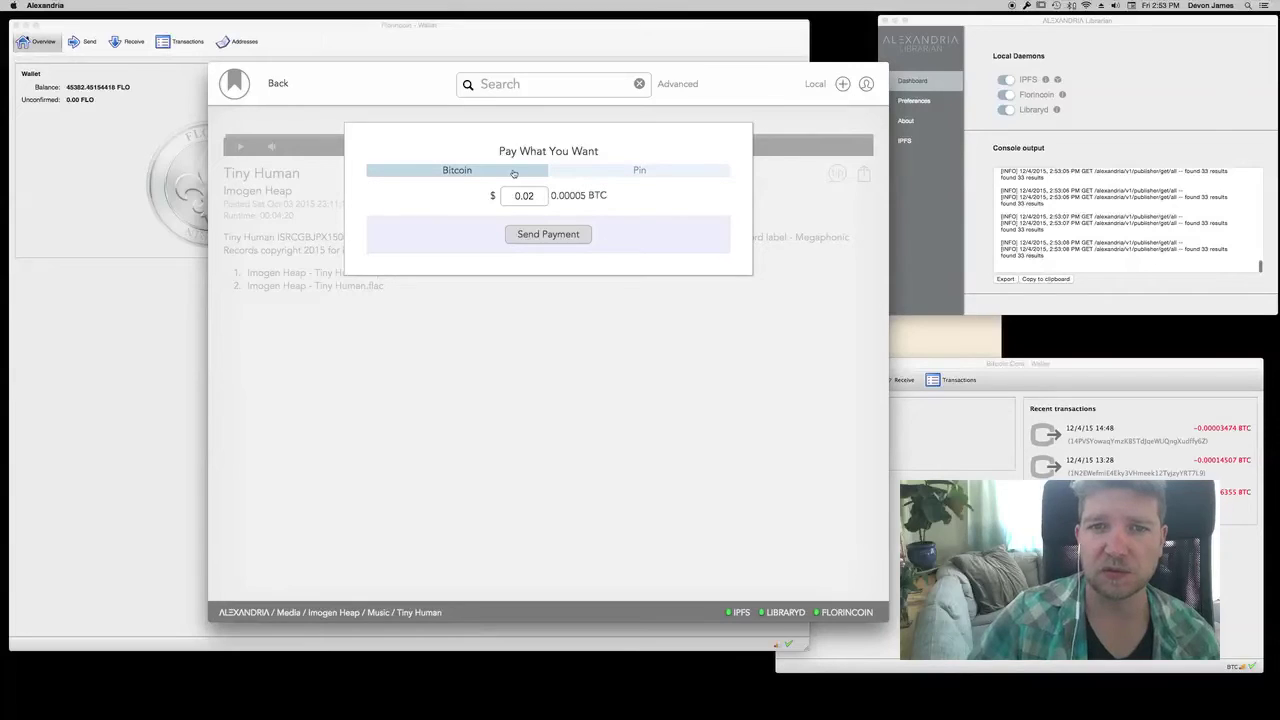
pyautogui.click(550, 238)
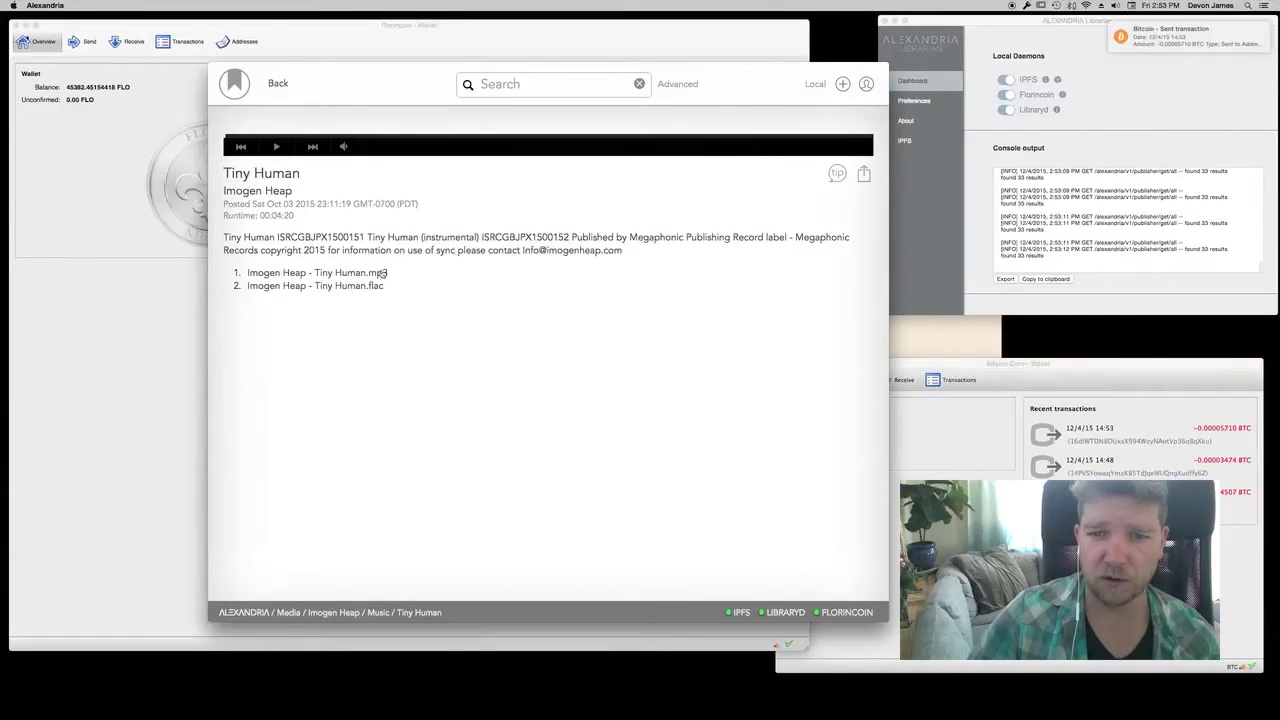
pyautogui.click(355, 287)
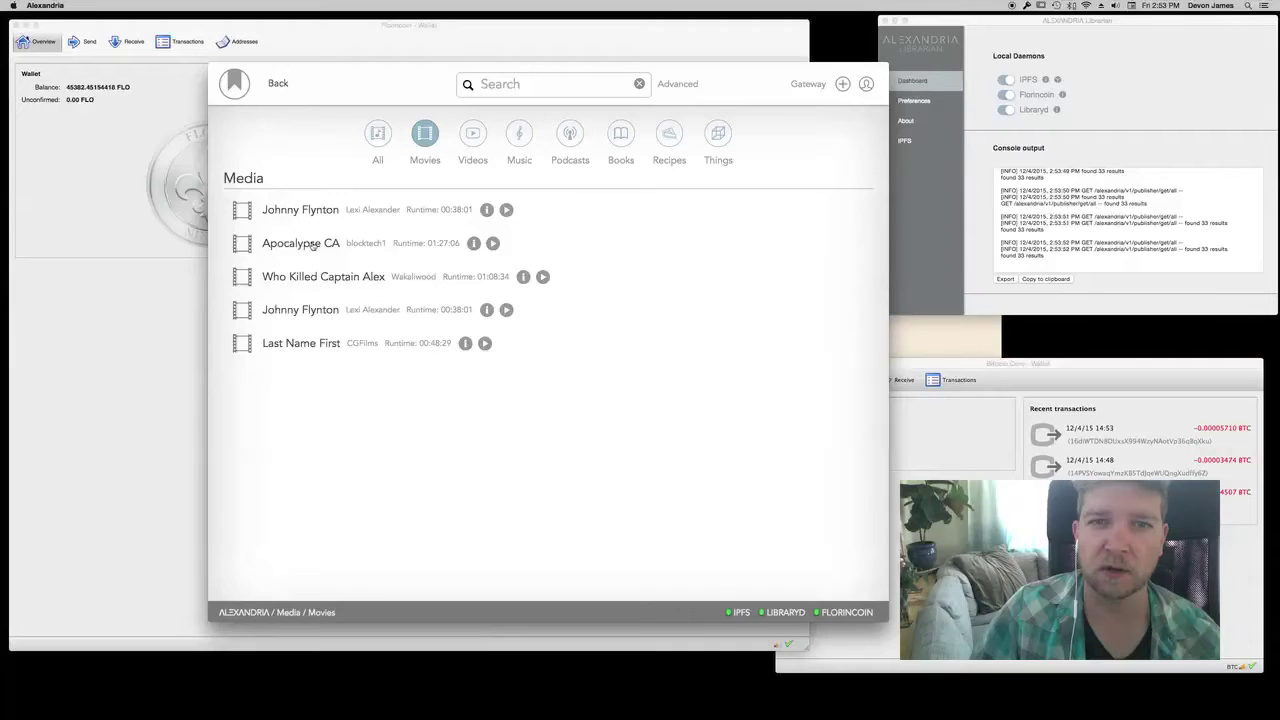
# Pay $0.02 in Bitcoin for the film Apocalypse CA and start playback
pyautogui.click(312, 244)
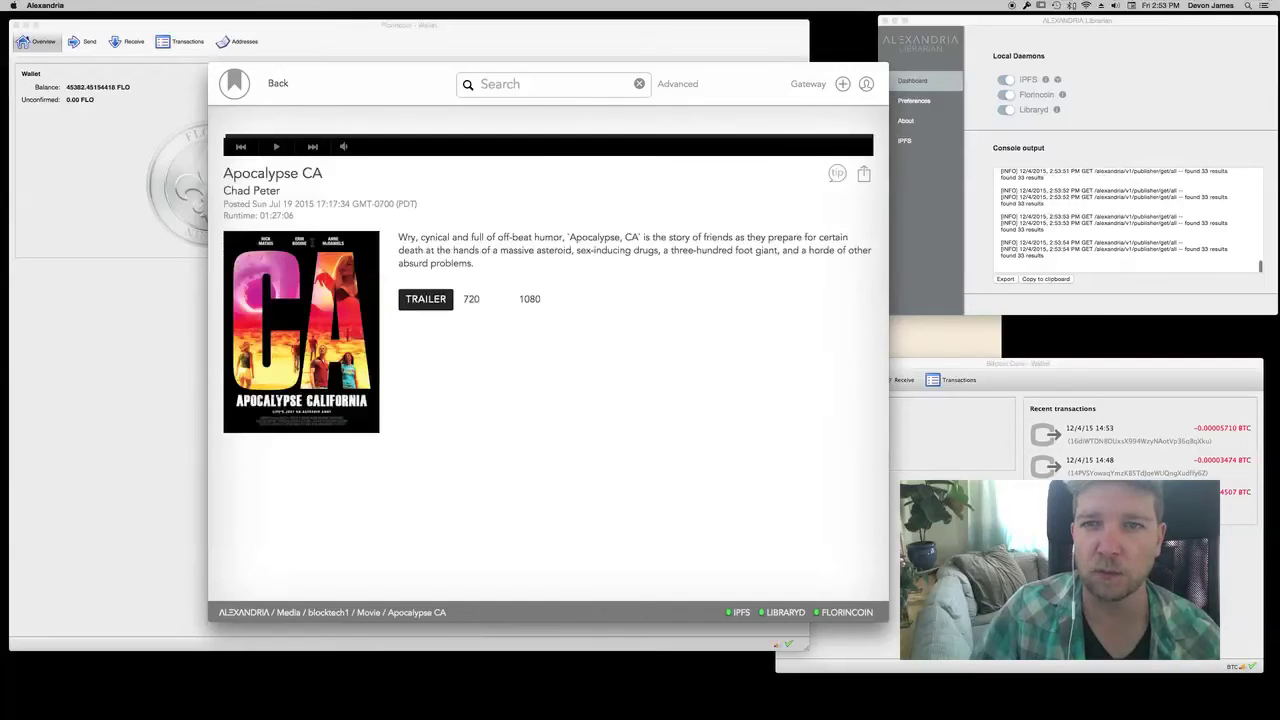
pyautogui.click(440, 302)
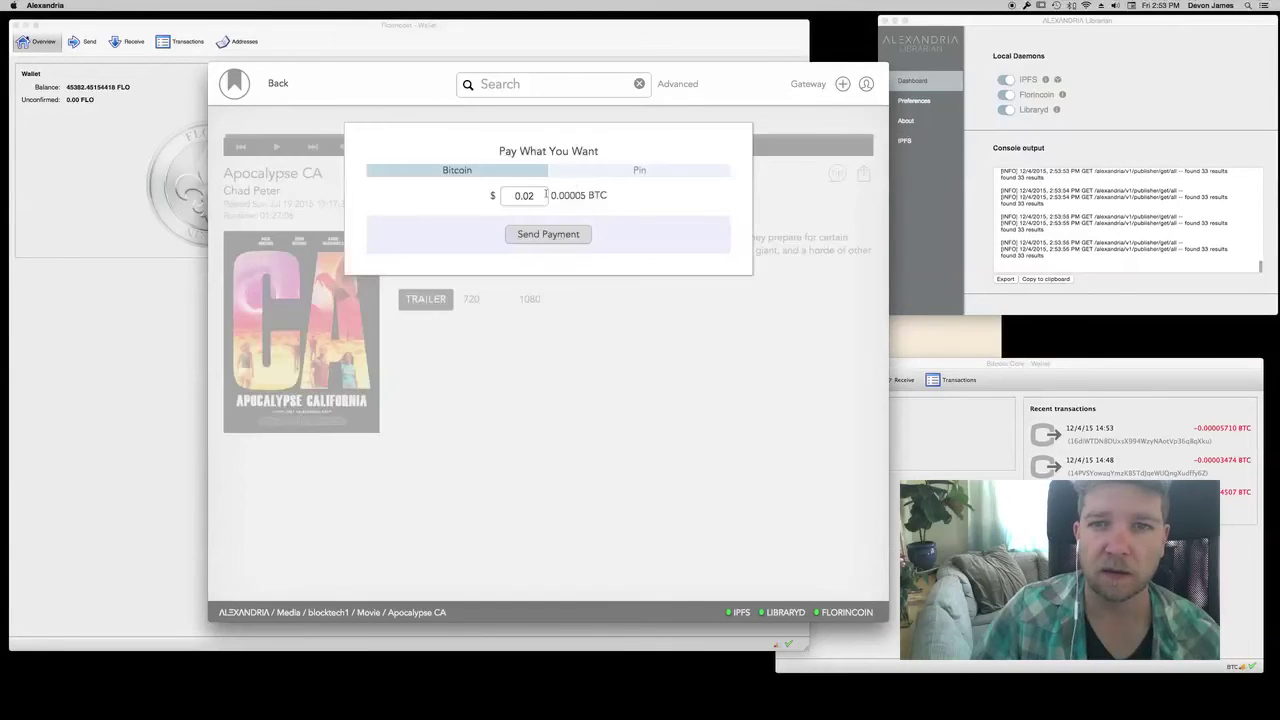
pyautogui.click(545, 234)
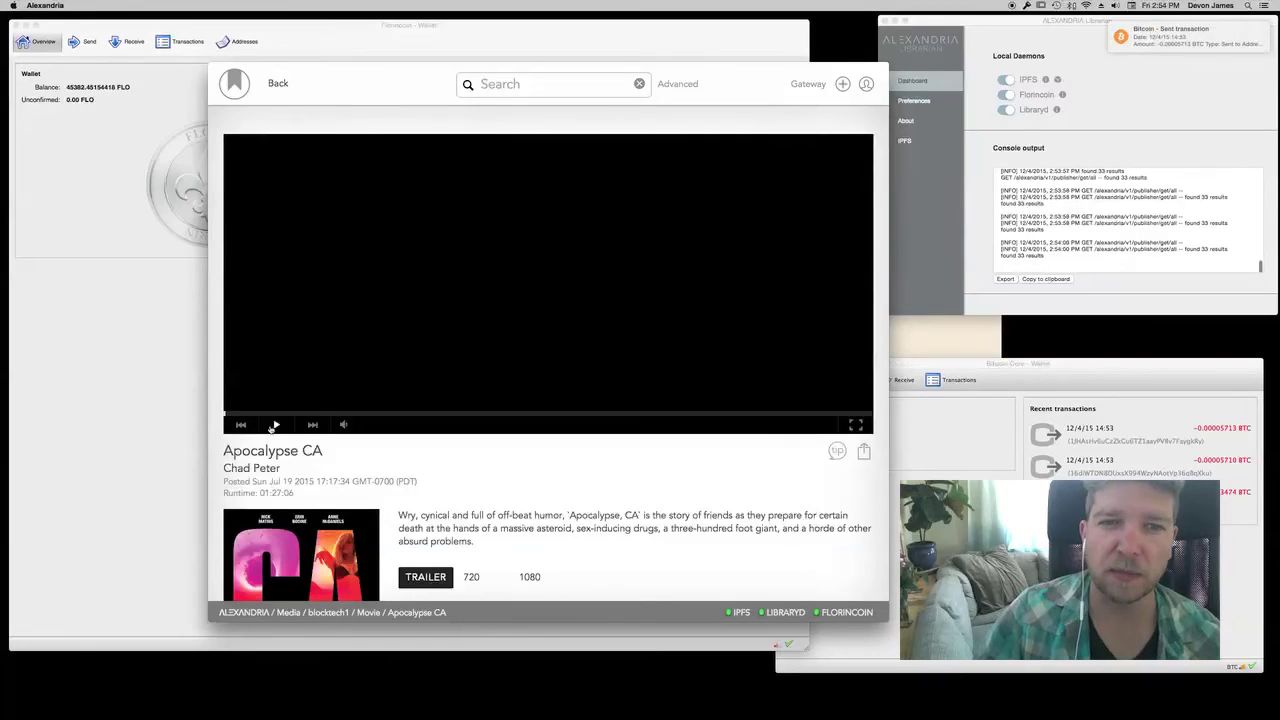
pyautogui.click(276, 425)
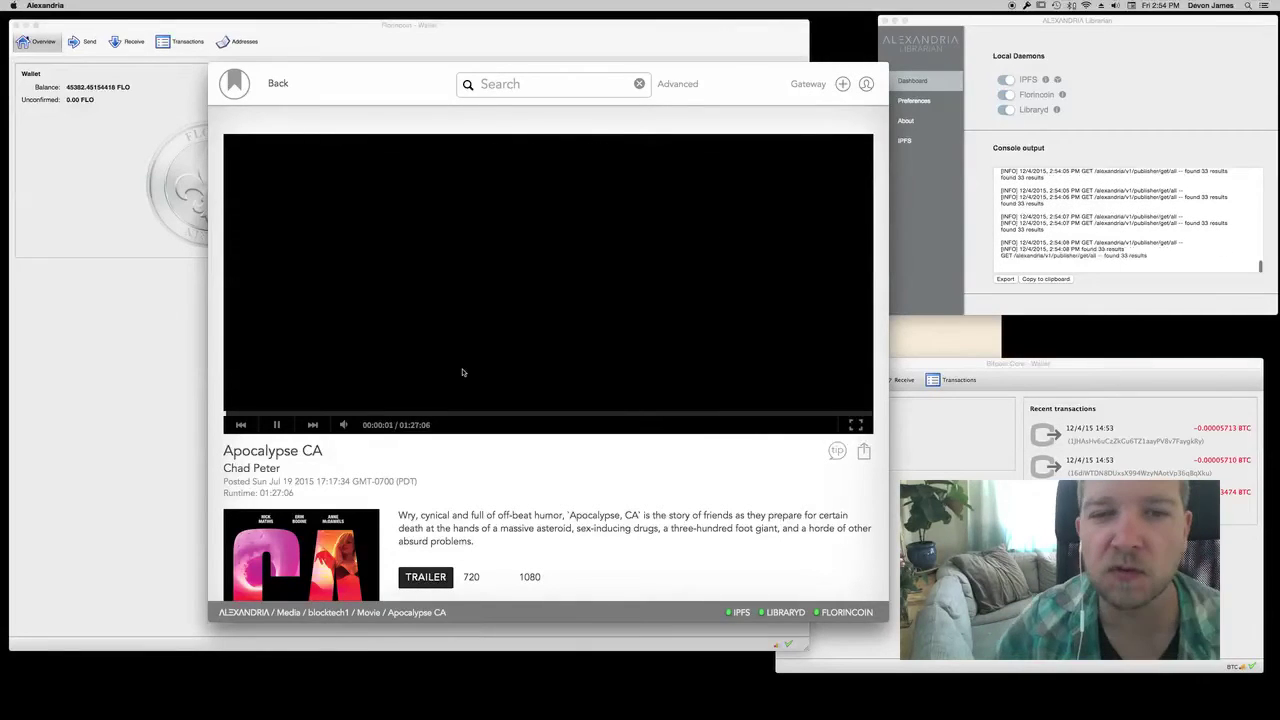
# Skip the film ahead to 03:34, then 14:54, and return to the full Media list
pyautogui.click(250, 414)
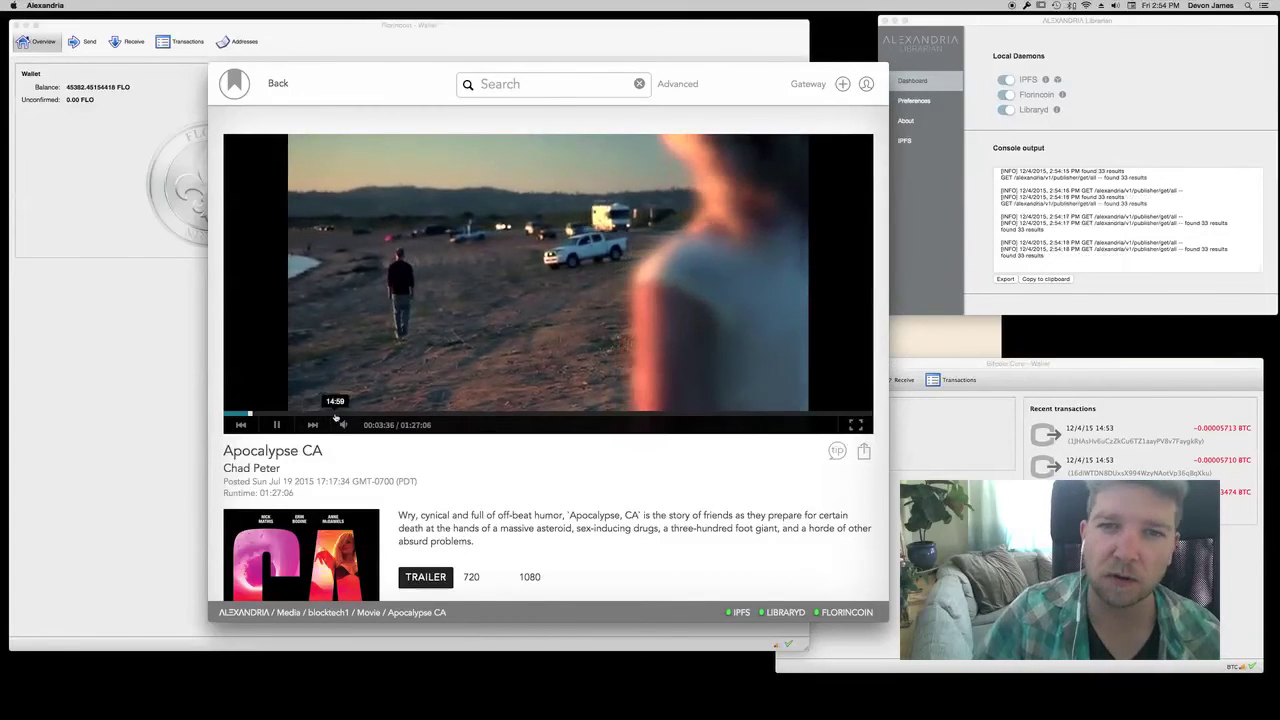
pyautogui.click(335, 414)
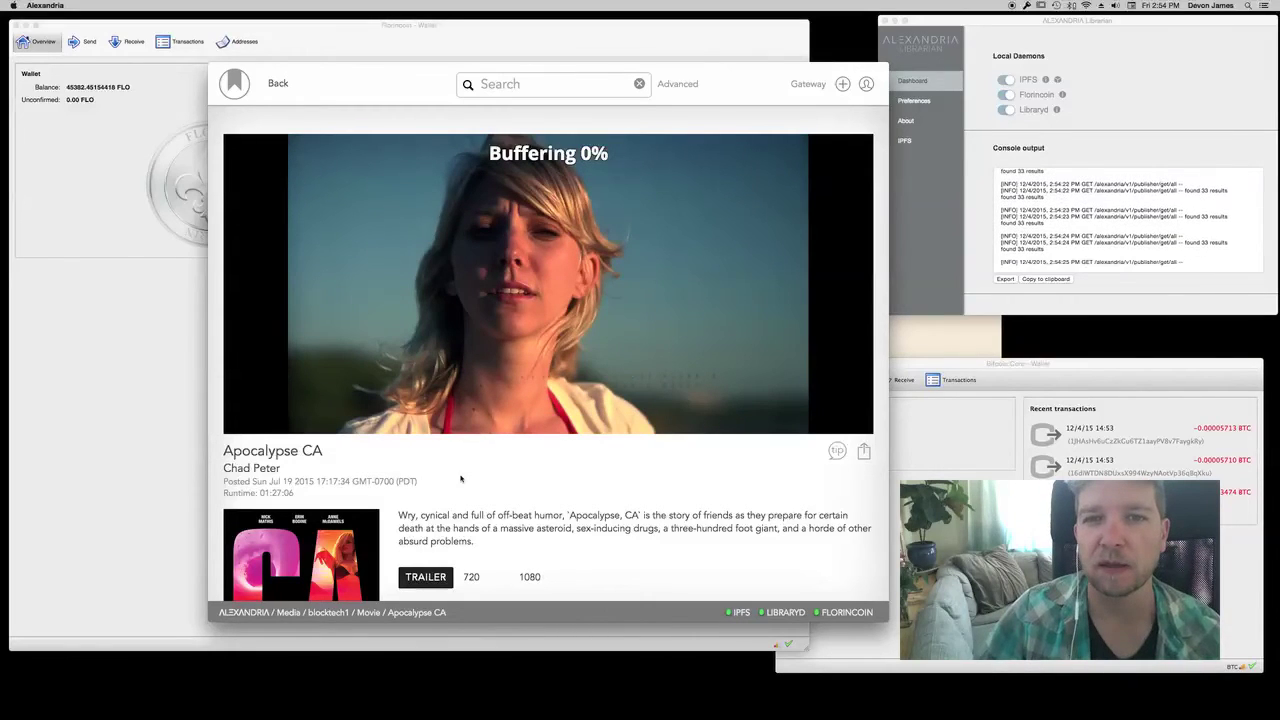
pyautogui.moveTo(549, 326)
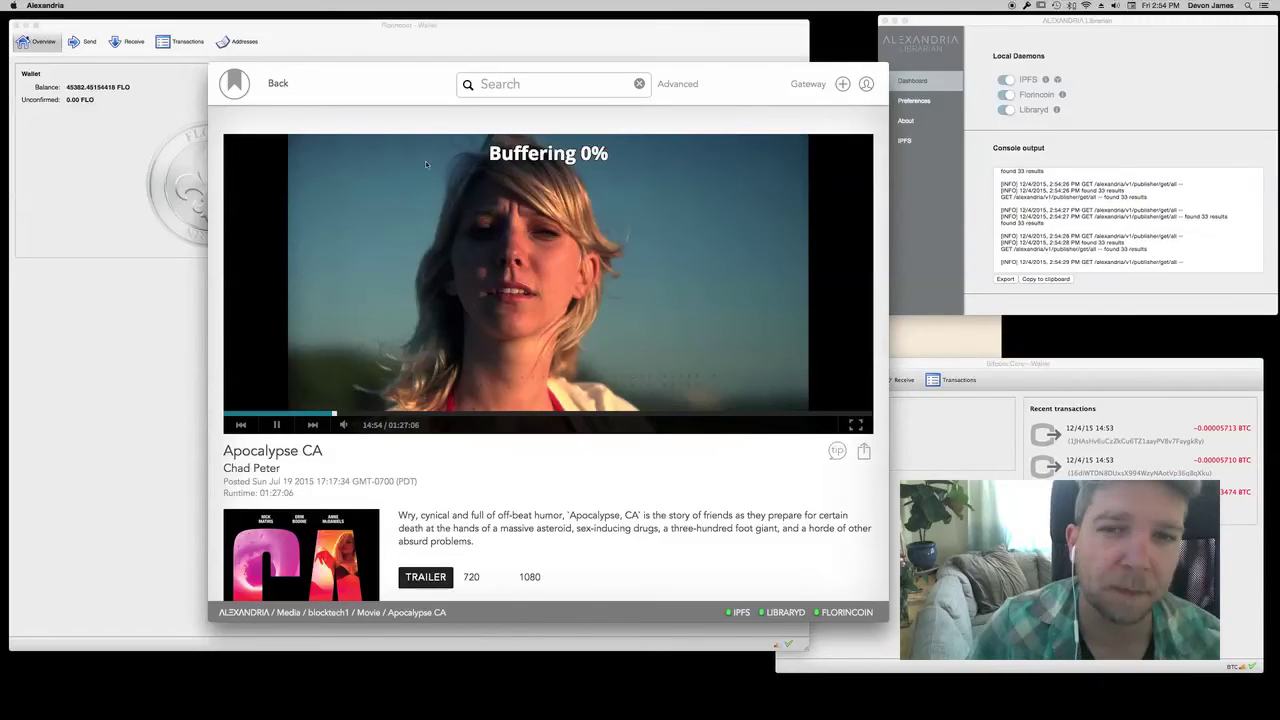
pyautogui.click(235, 83)
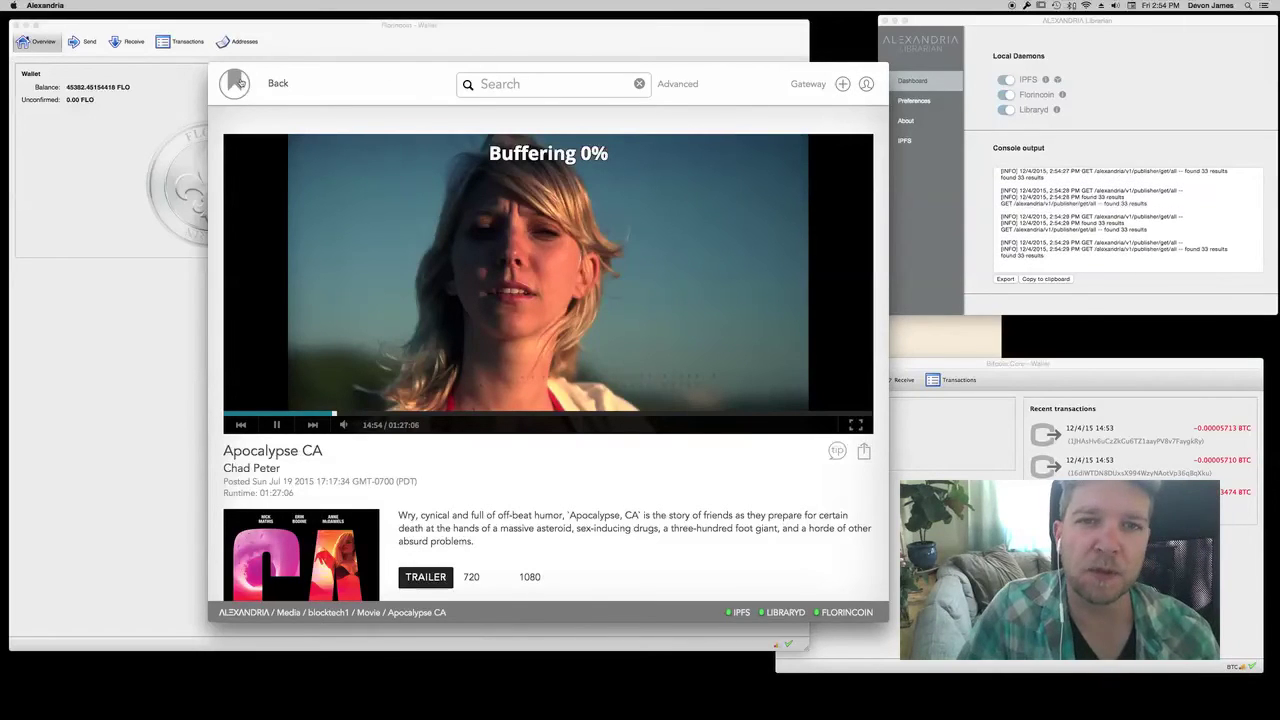
# Switch the gateway to the local node and pin Apocalypse CA for free viewing
pyautogui.click(800, 86)
pyautogui.click(425, 133)
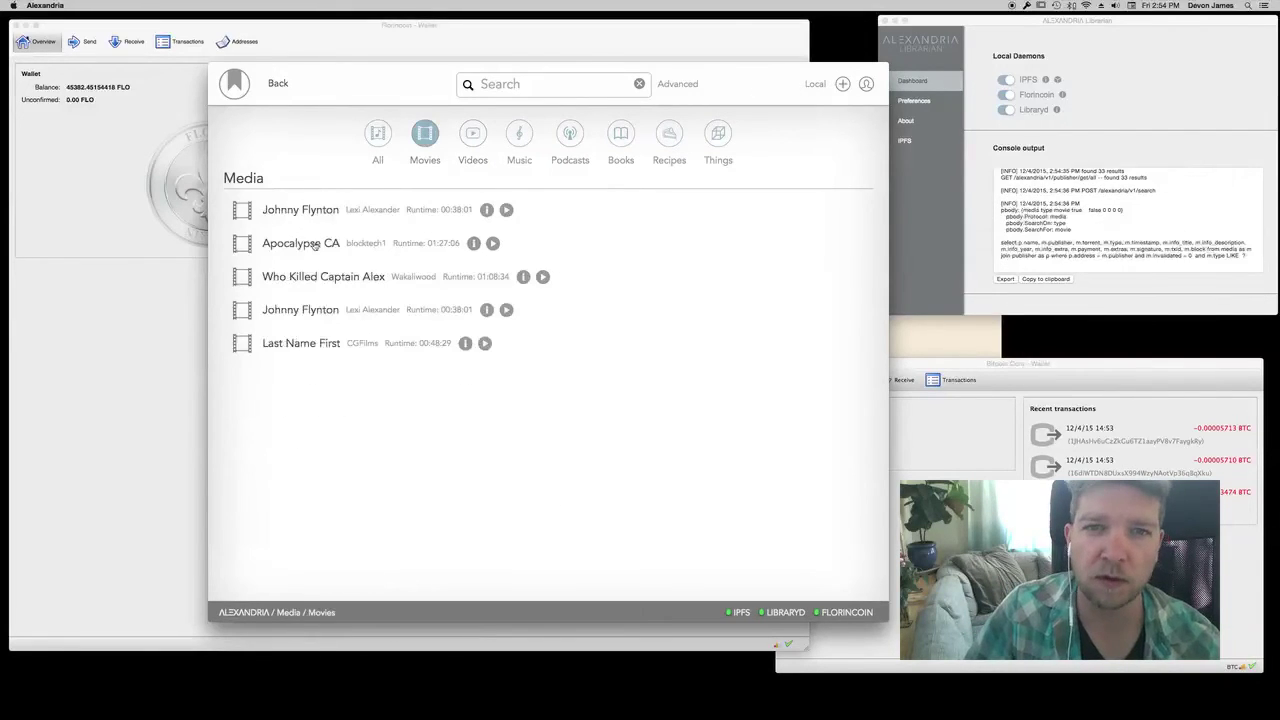
pyautogui.click(301, 243)
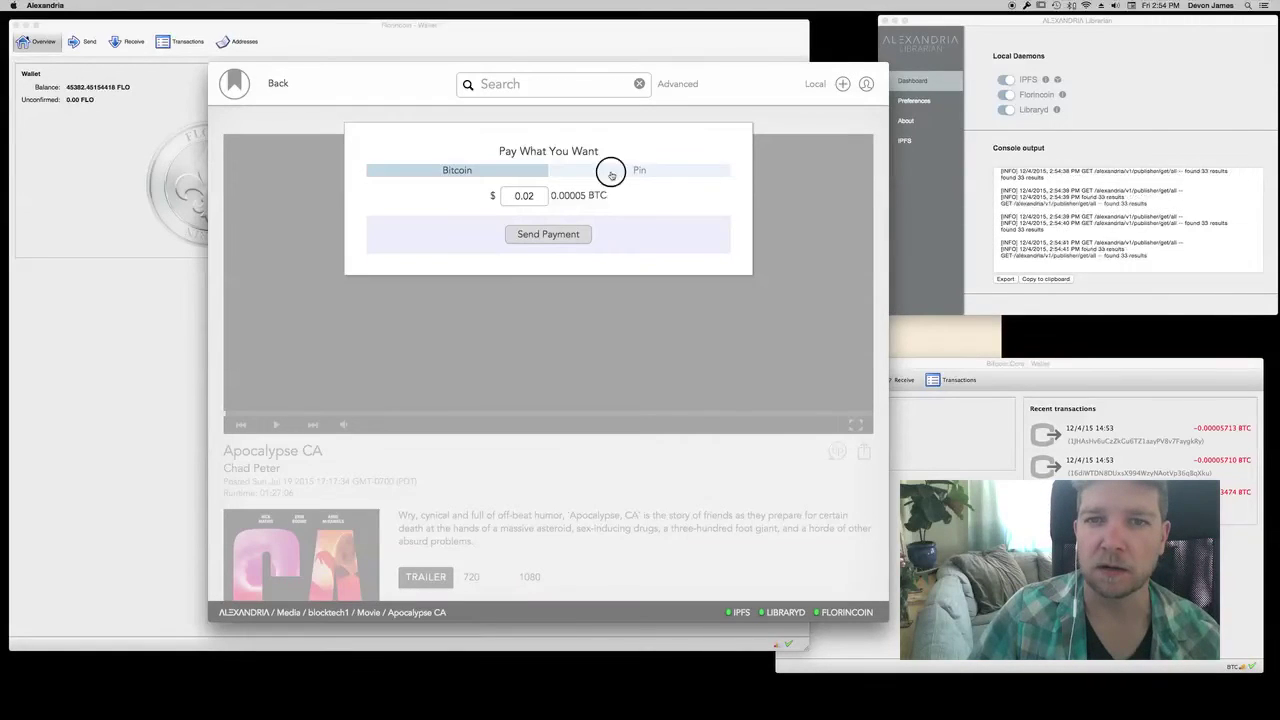
pyautogui.click(611, 175)
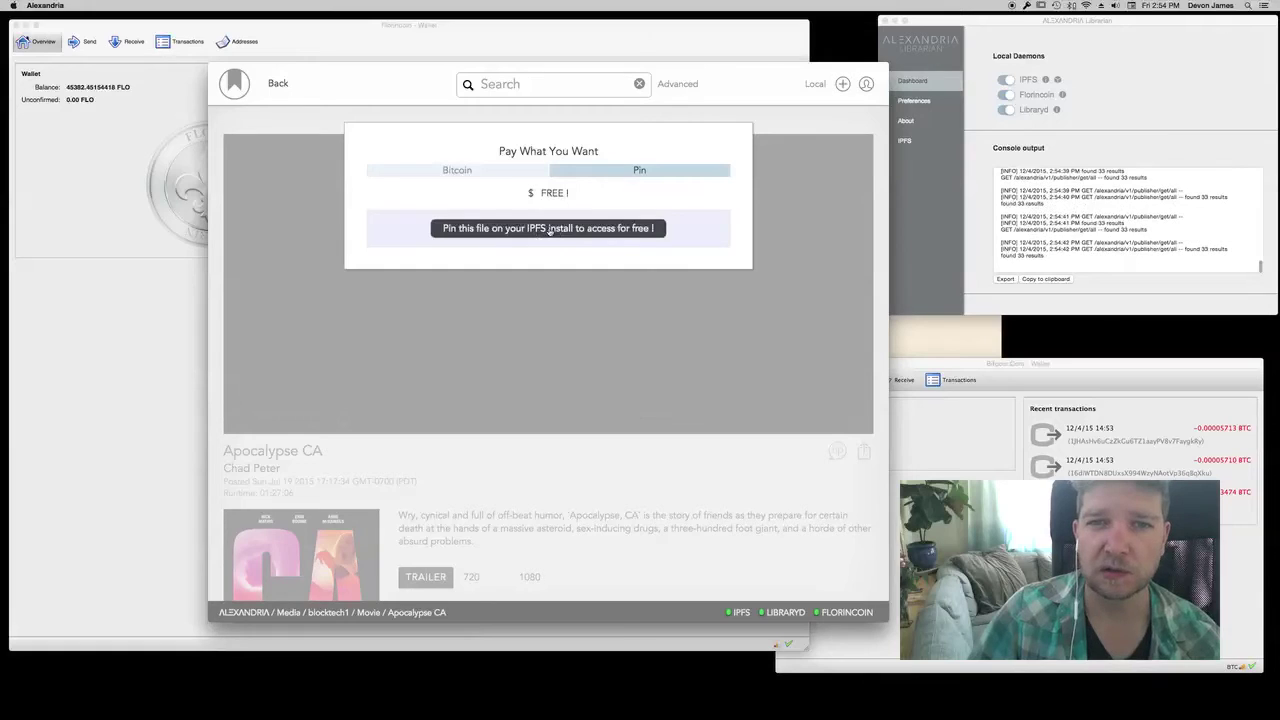
pyautogui.click(549, 229)
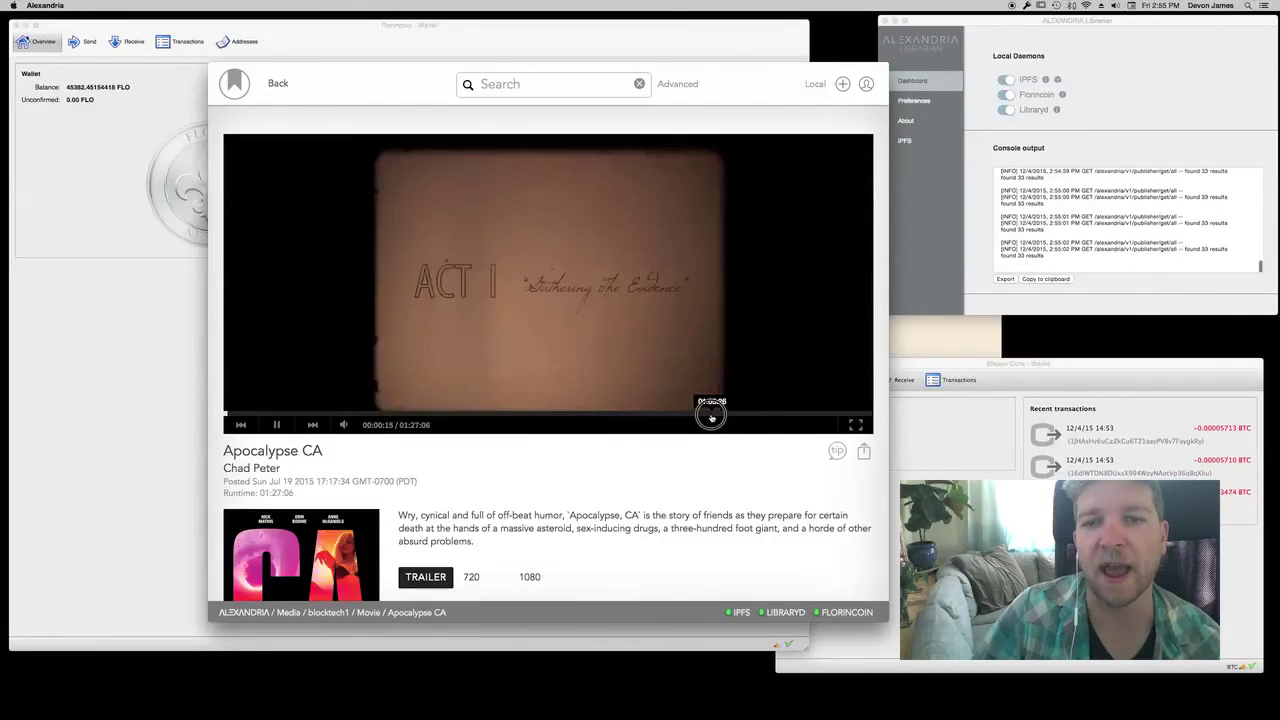
# Jump the film ahead to 01:05:12, pause it, and go back to the Media list
pyautogui.click(711, 418)
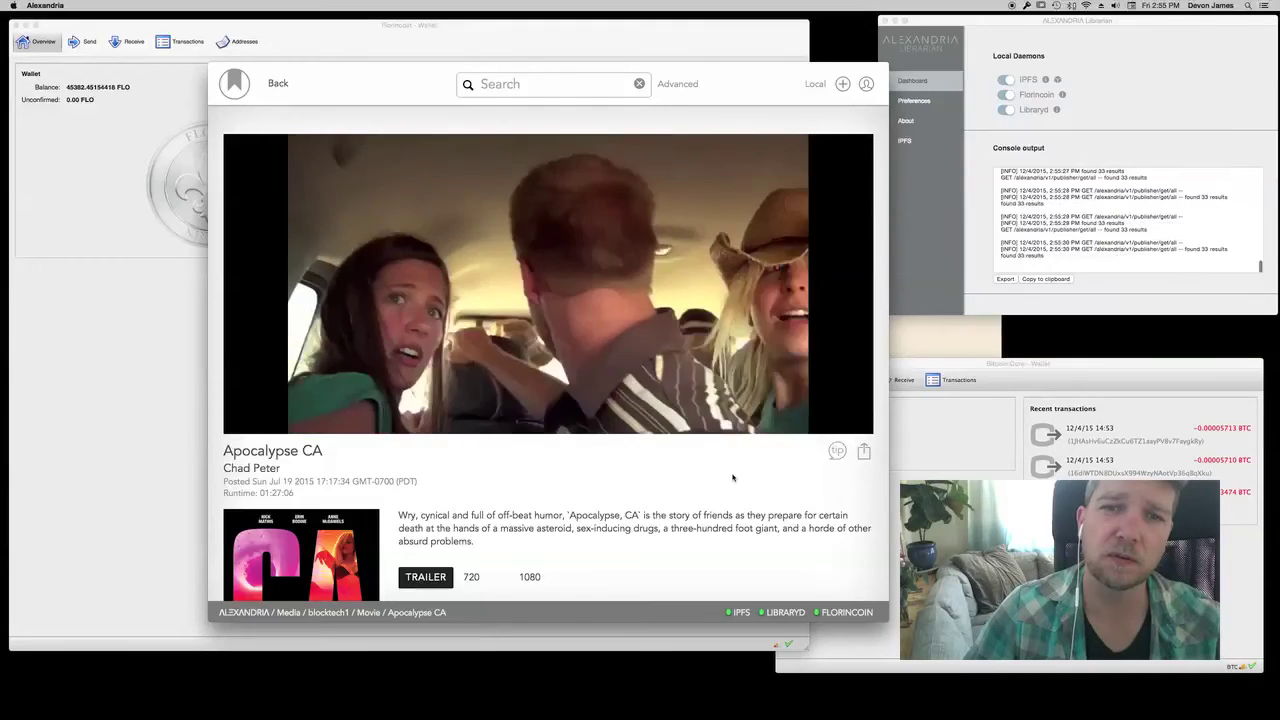
pyautogui.moveTo(490, 307)
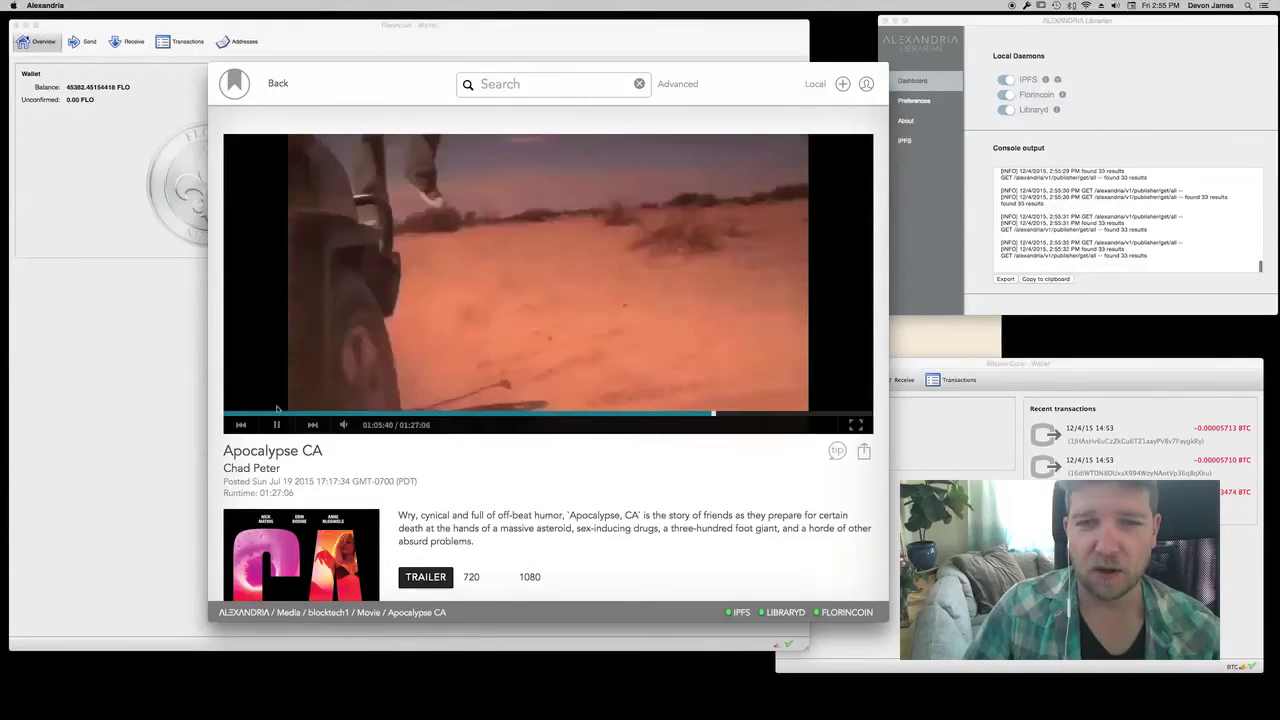
pyautogui.click(308, 199)
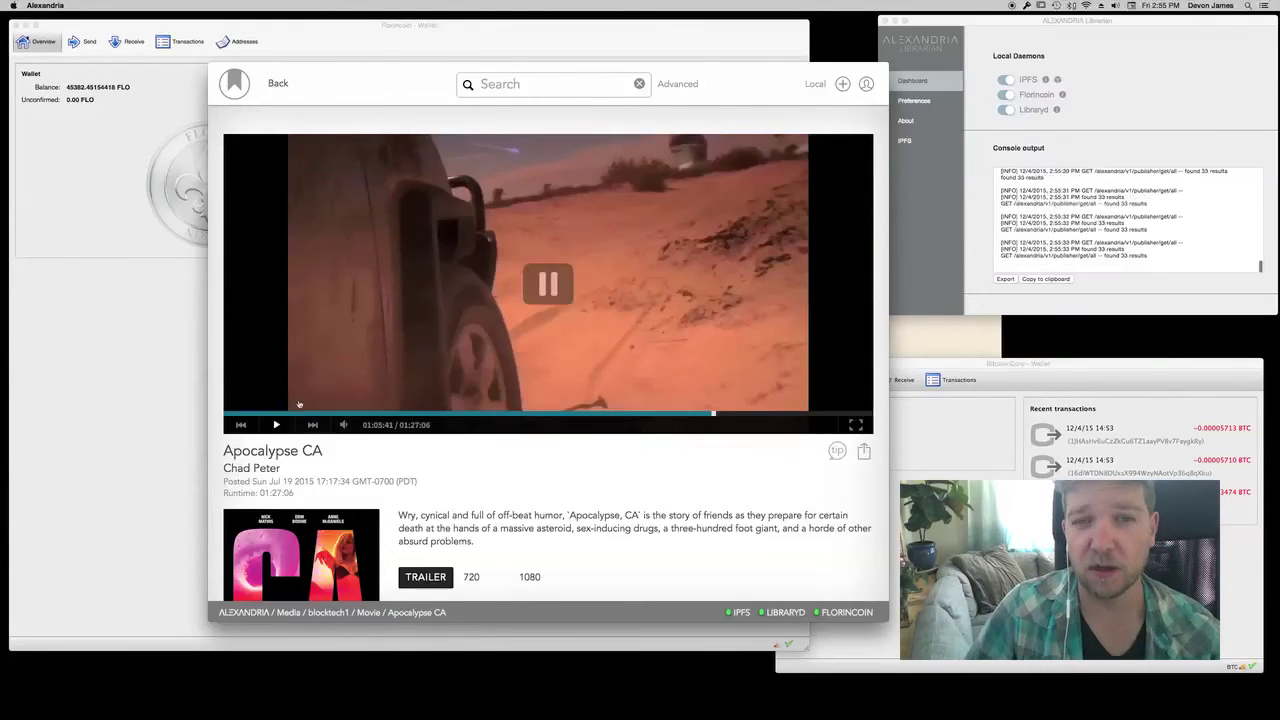
pyautogui.click(237, 83)
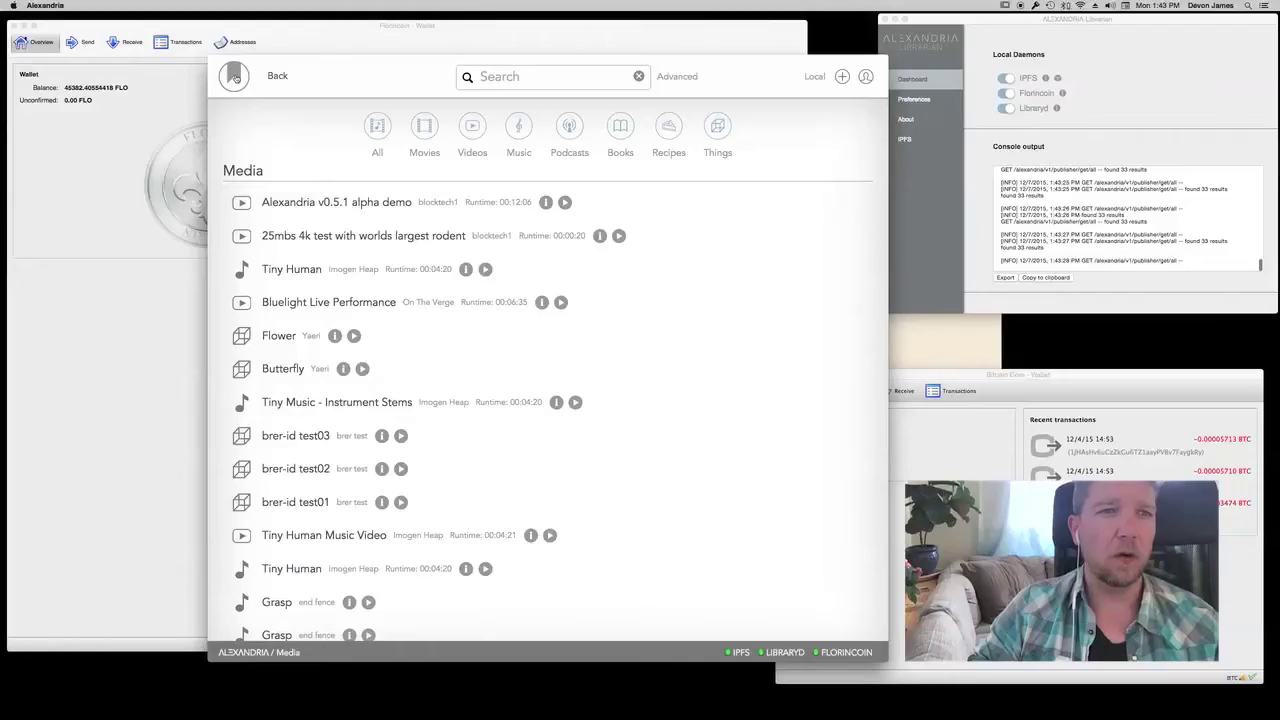
# Under Videos, pin '25mbs 4k test with worlds largest rodent' for free and play it
pyautogui.click(466, 136)
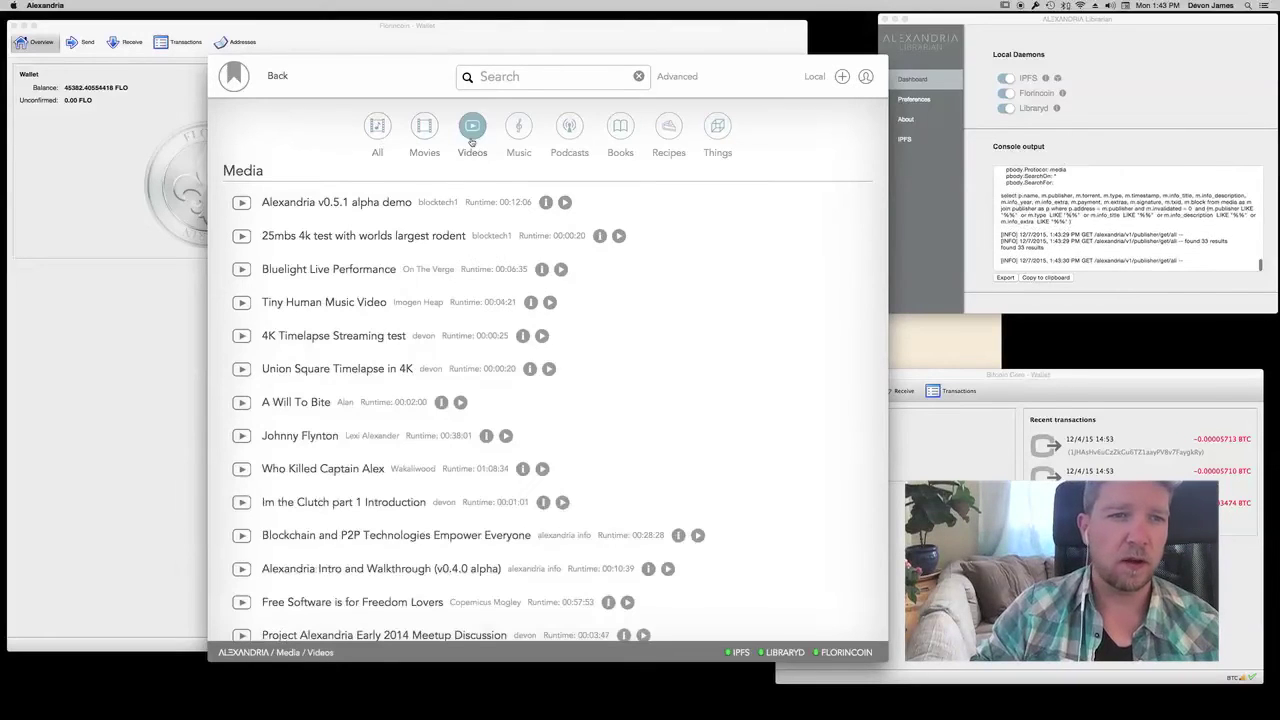
pyautogui.click(338, 240)
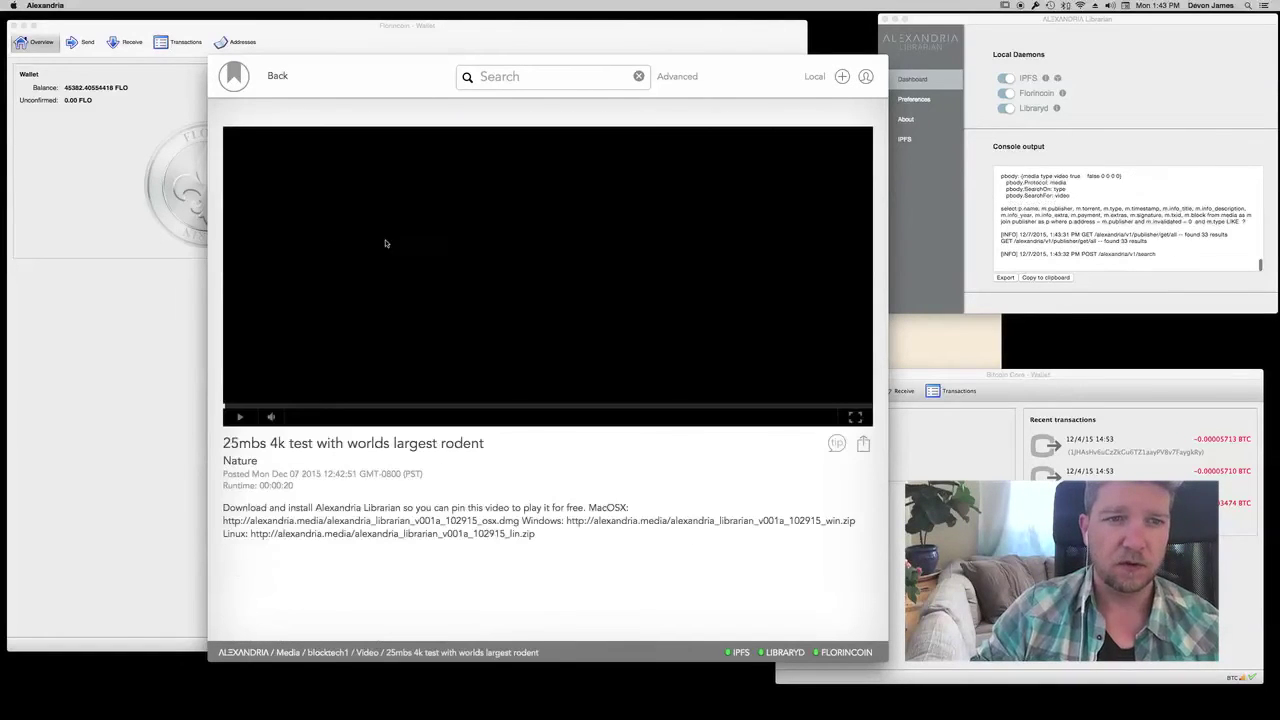
pyautogui.click(430, 250)
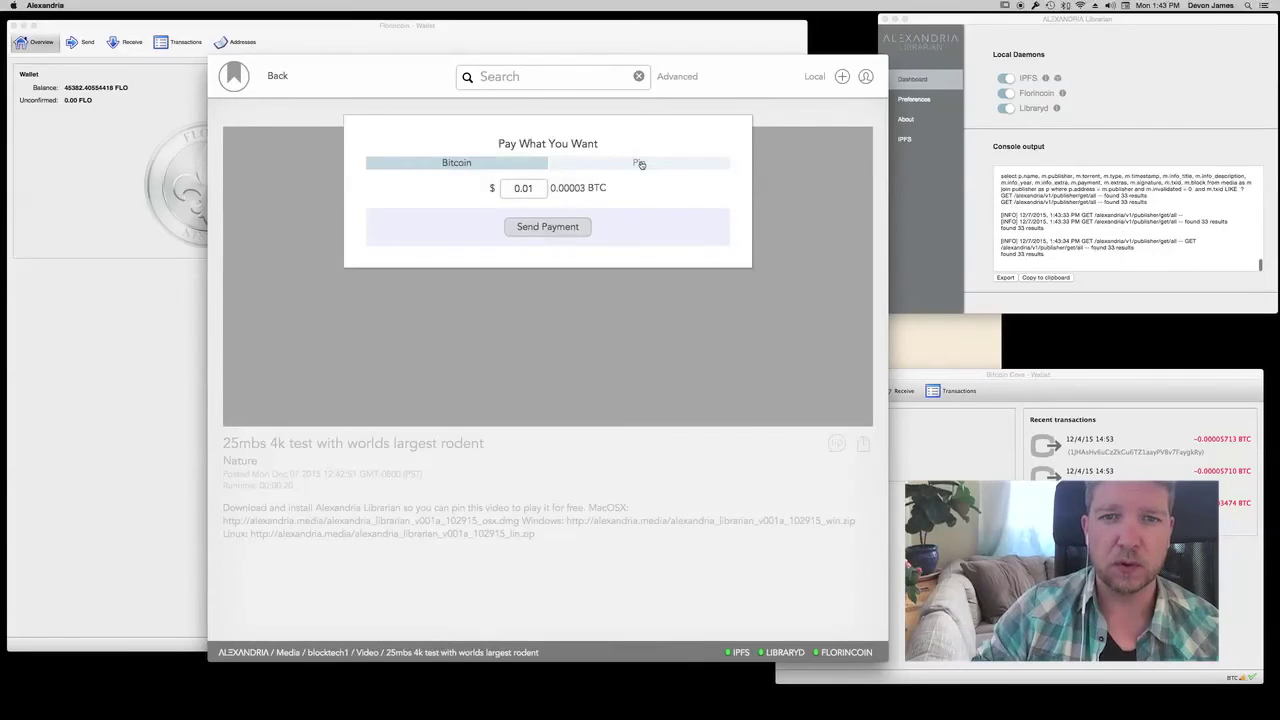
pyautogui.click(640, 162)
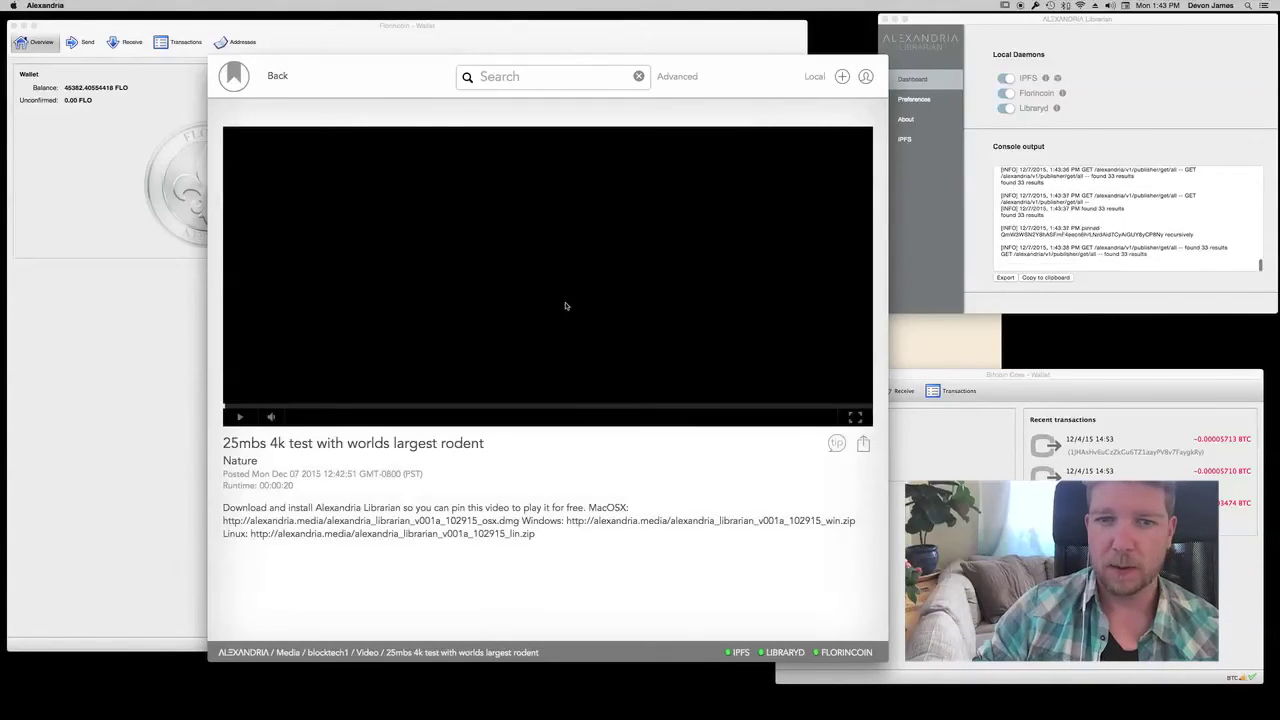
pyautogui.click(240, 416)
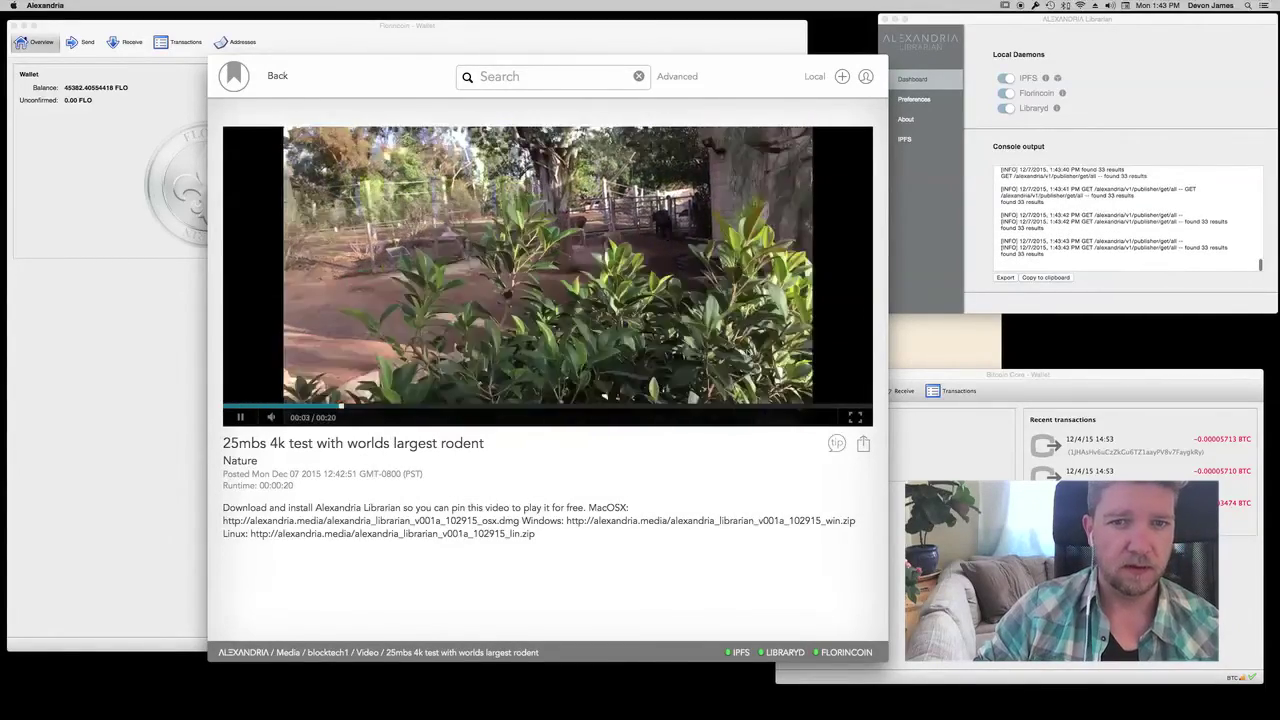
# Switch the 4K rodent test video to full screen playback
pyautogui.click(855, 417)
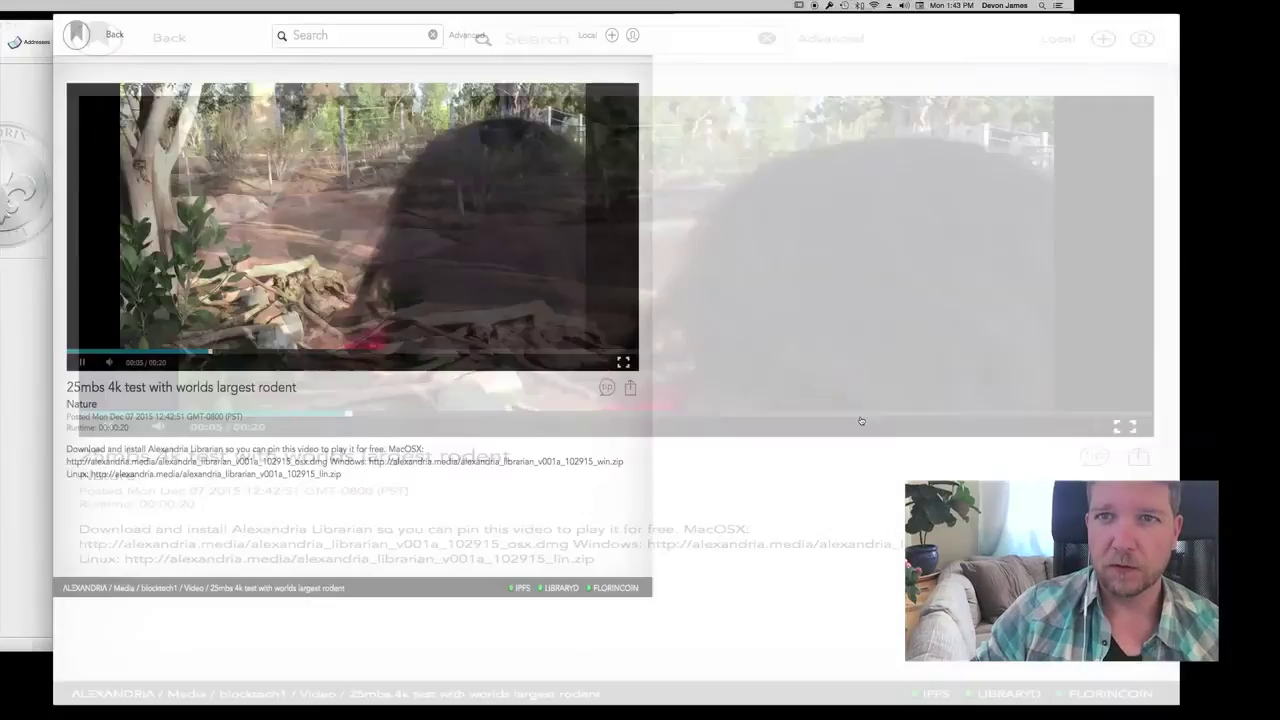